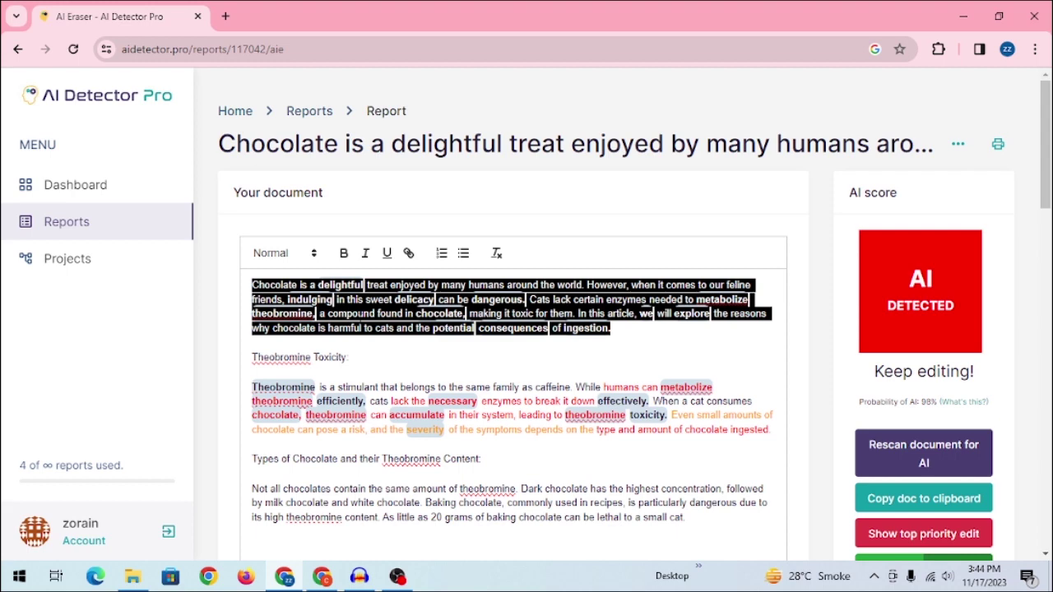
# Step: Generate suggested rewrites for the selected opening paragraph with the AI Eraser
pyautogui.scroll(-4, 934, 376)
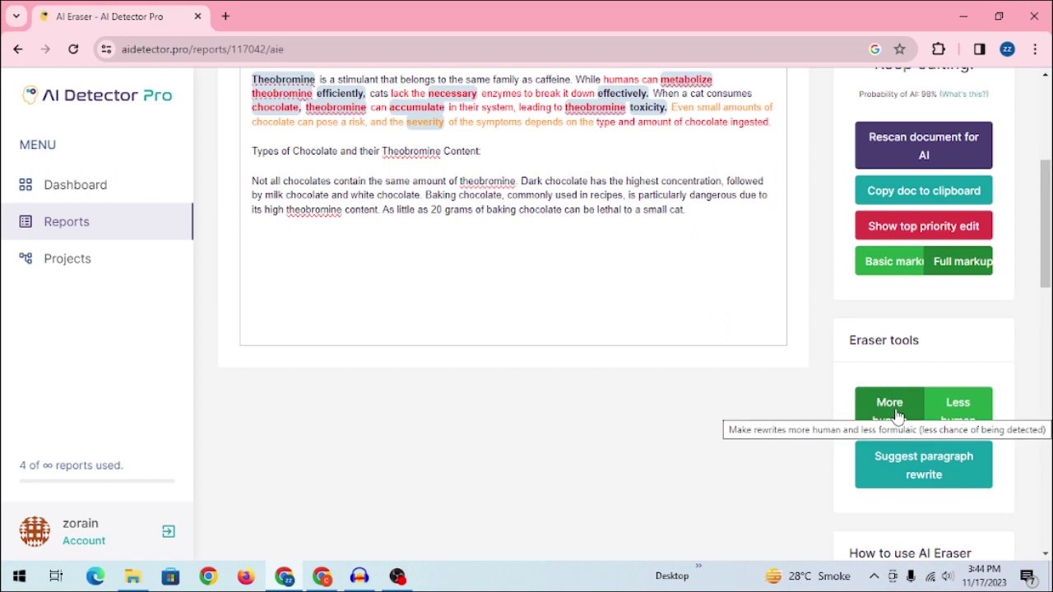
pyautogui.click(956, 480)
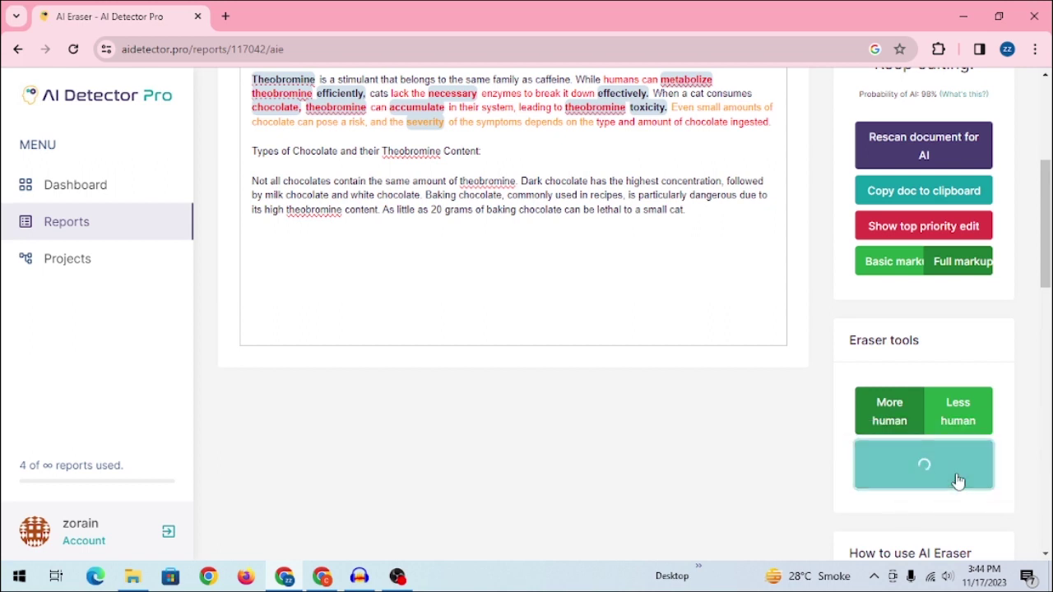
pyautogui.scroll(-10, 908, 197)
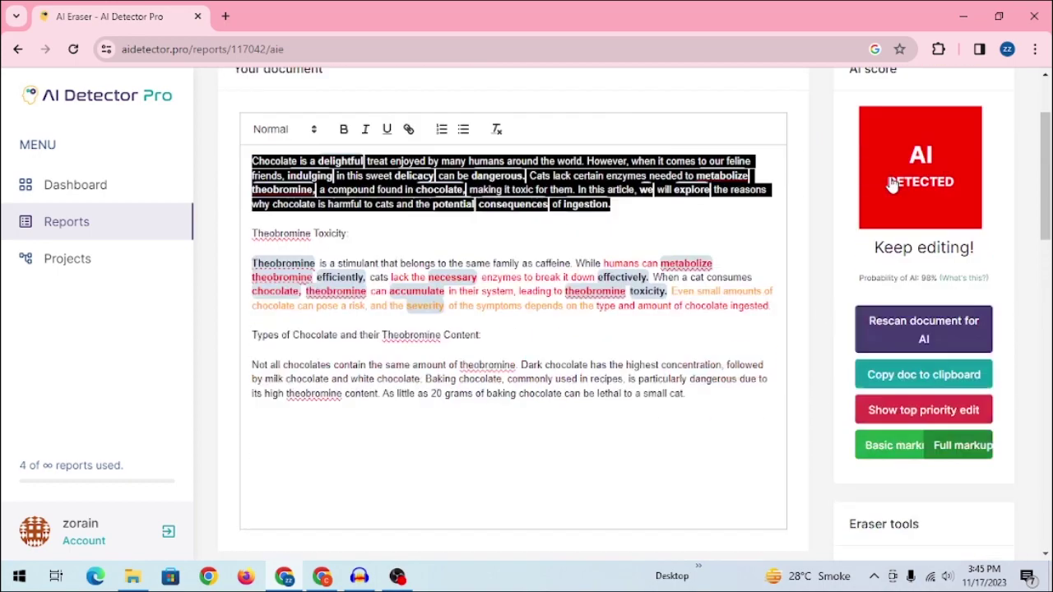
pyautogui.scroll(1, 913, 198)
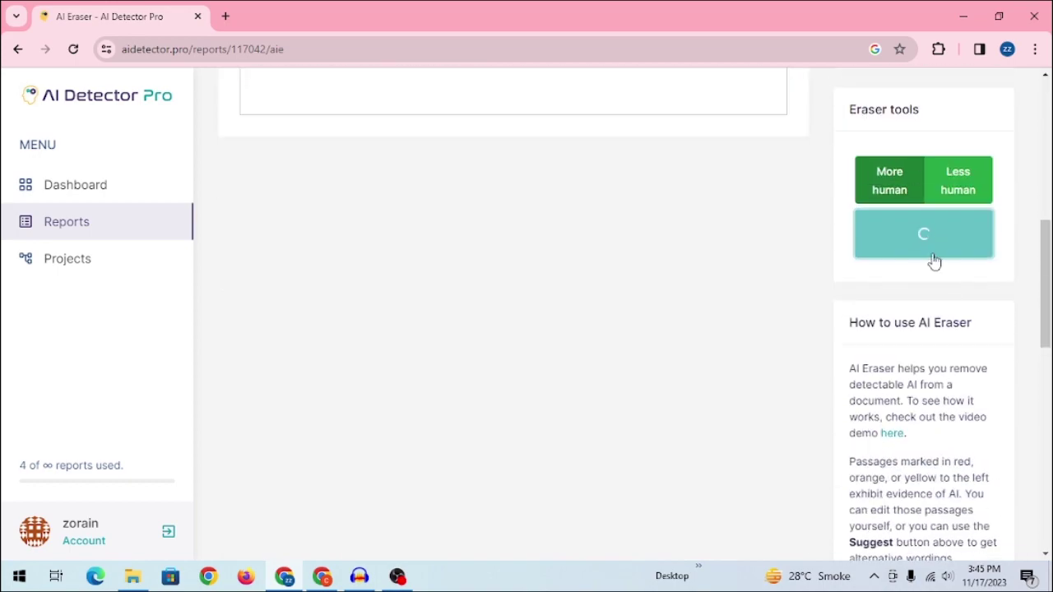
pyautogui.scroll(-2, 921, 280)
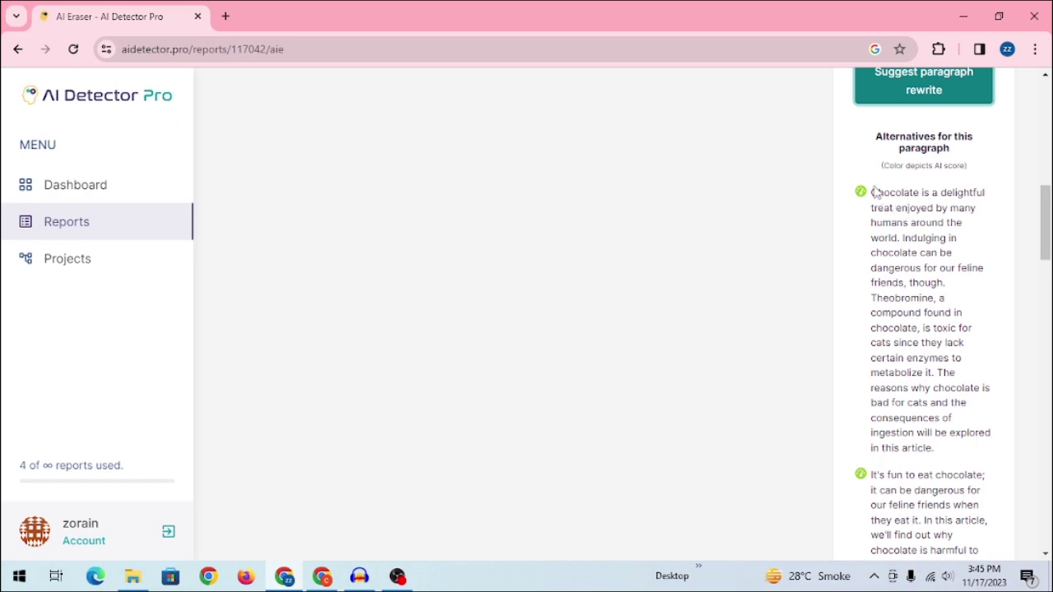
# Step: Replace the document's opening paragraph with a copy of the first suggested alternative, starting "Chocolate is a delightful treat"
pyautogui.moveTo(872, 192); pyautogui.dragTo(937, 452)
pyautogui.hotkey('ctrl', 'c')
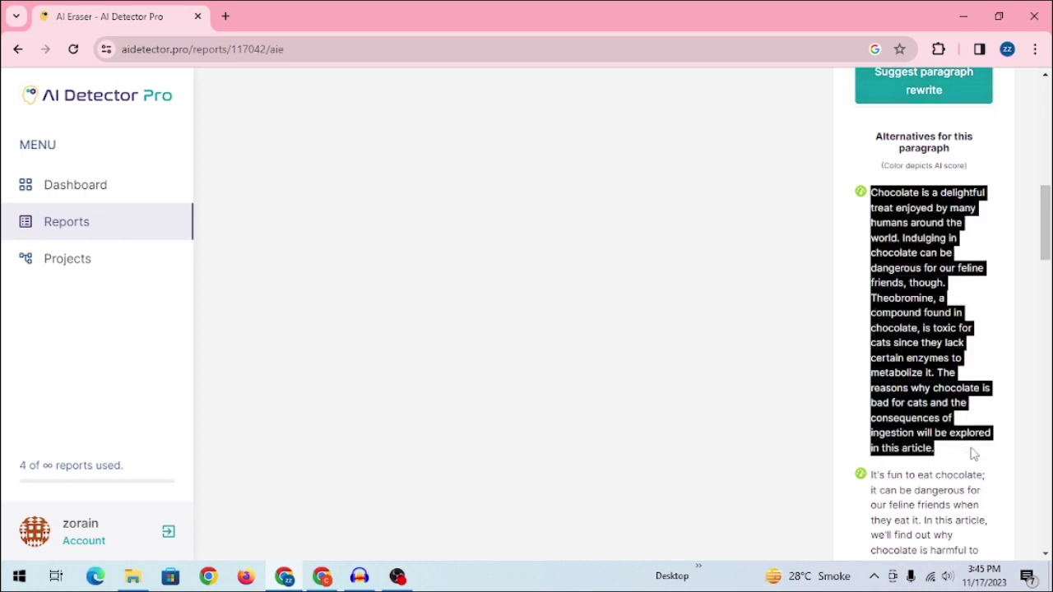
pyautogui.scroll(10, 743, 355)
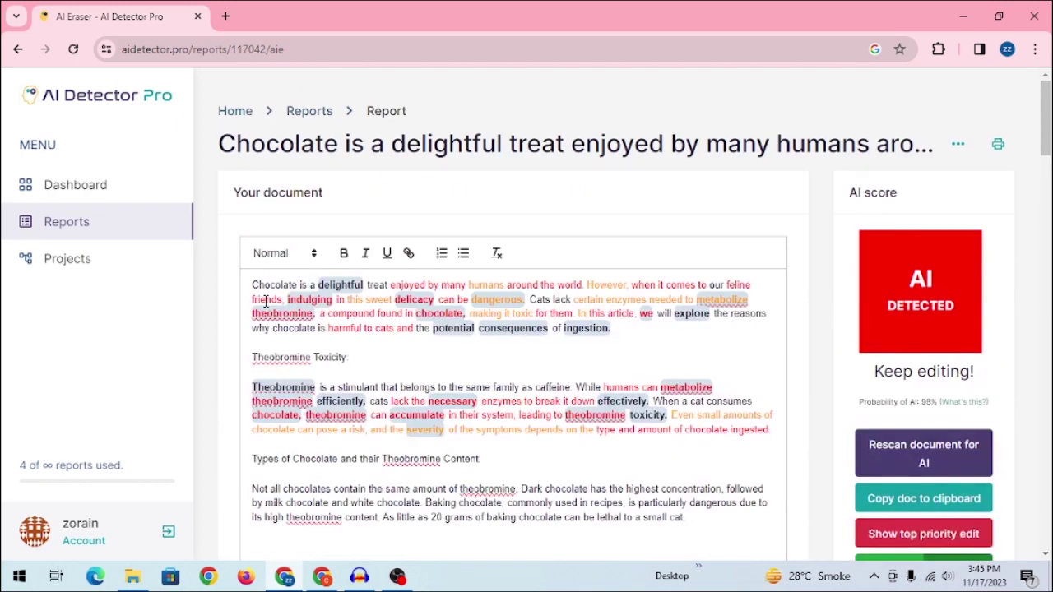
pyautogui.moveTo(258, 285); pyautogui.dragTo(638, 329)
pyautogui.hotkey('ctrl', 'v')
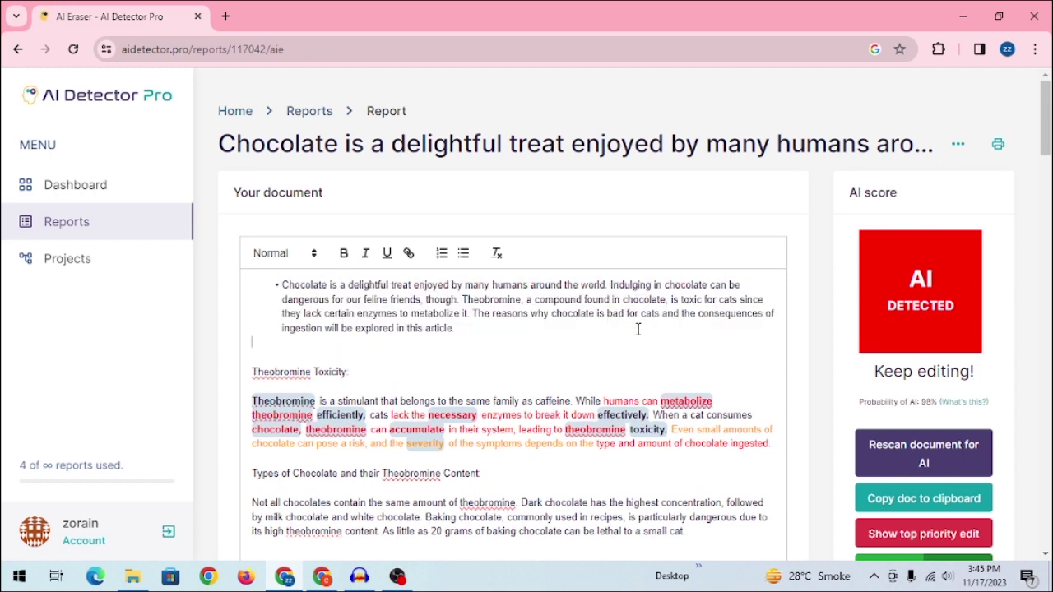
# Step: Remove the blank lines above the "Theobromine Toxicity:" heading, and reinsert two line breaks there
pyautogui.press('Delete')
pyautogui.press('Delete')
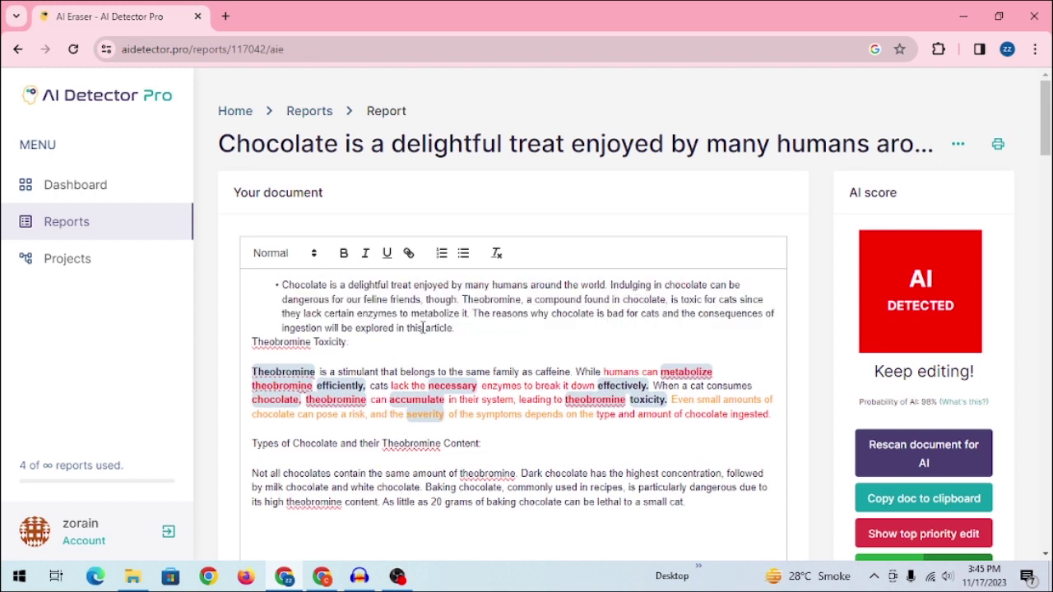
pyautogui.press('Return')
pyautogui.press('Return')
# Step: Generate suggested rewrites for the paragraph under the "Theobromine Toxicity:" heading
pyautogui.scroll(-1, 311, 371)
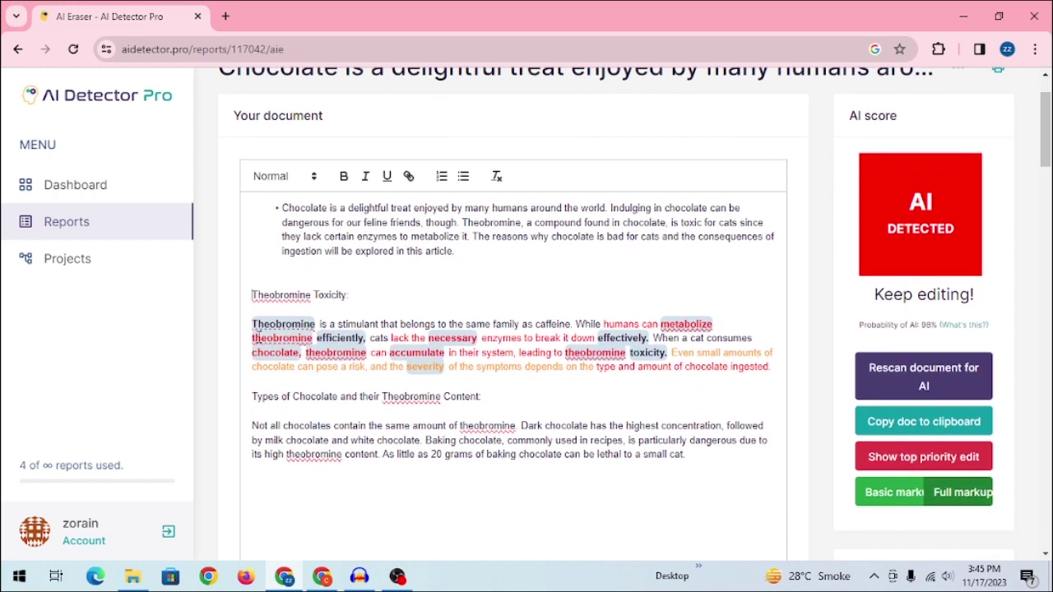
pyautogui.moveTo(250, 324); pyautogui.dragTo(776, 372)
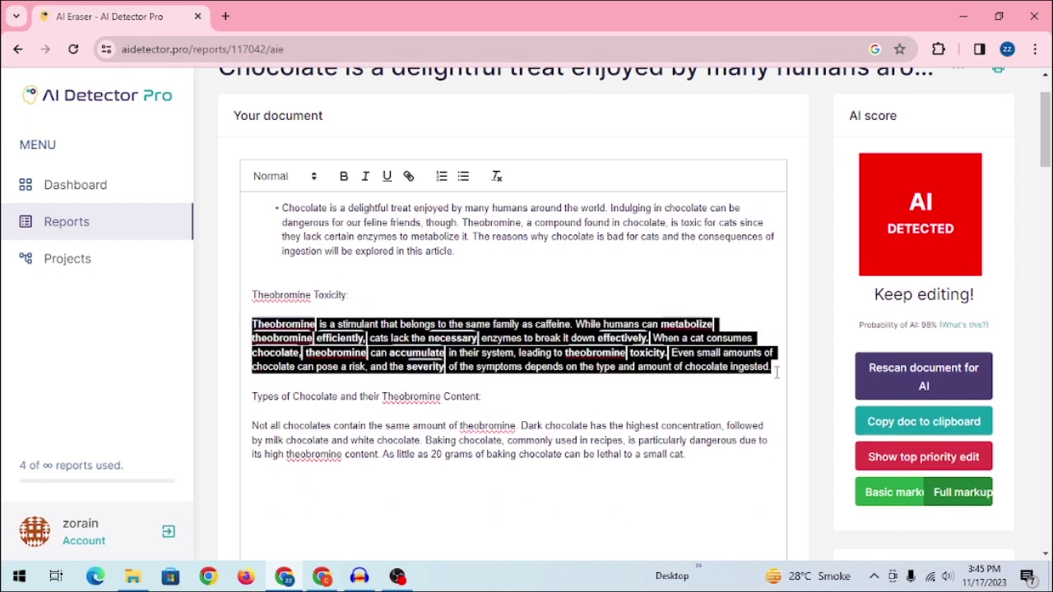
pyautogui.scroll(-1, 959, 401)
pyautogui.scroll(-2, 958, 401)
pyautogui.click(940, 468)
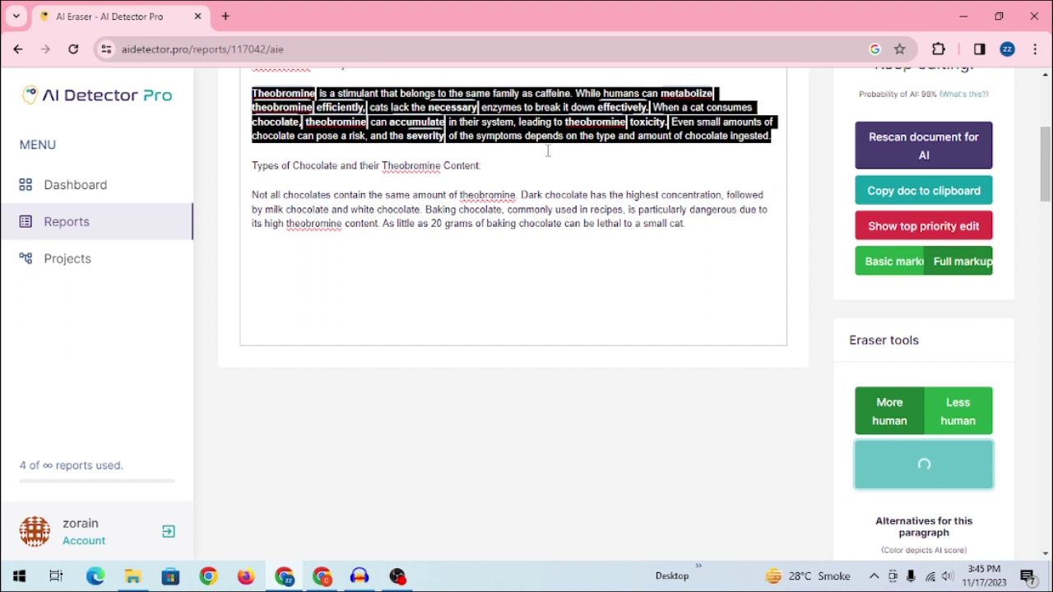
# Step: Replace the Theobromine Toxicity paragraph with a copy of the first suggested alternative, starting "Almost as good as caffeine"
pyautogui.scroll(-4, 823, 238)
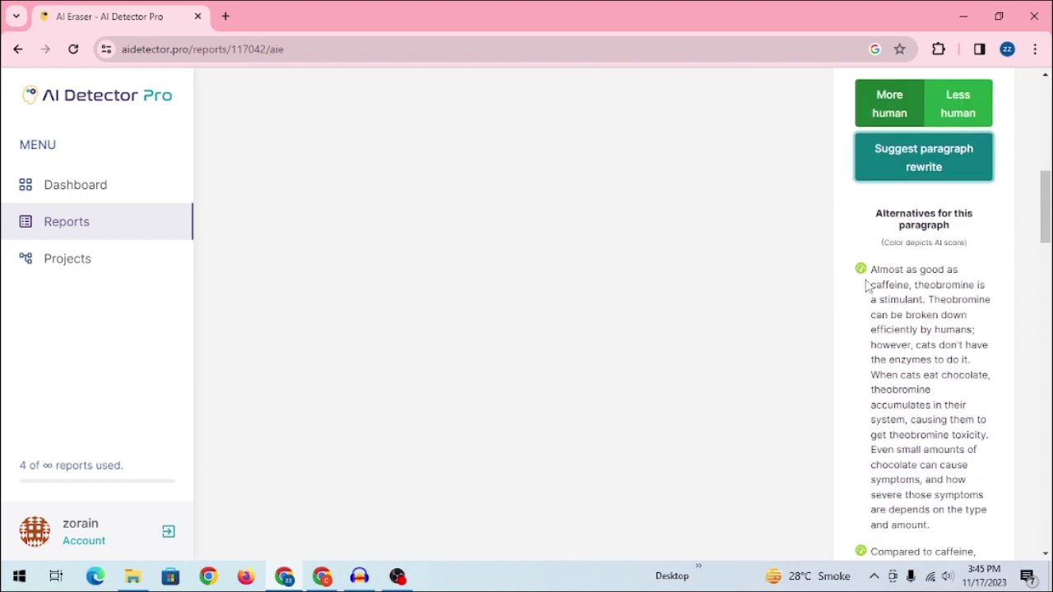
pyautogui.moveTo(871, 272); pyautogui.dragTo(977, 497)
pyautogui.hotkey('ctrl', 'c')
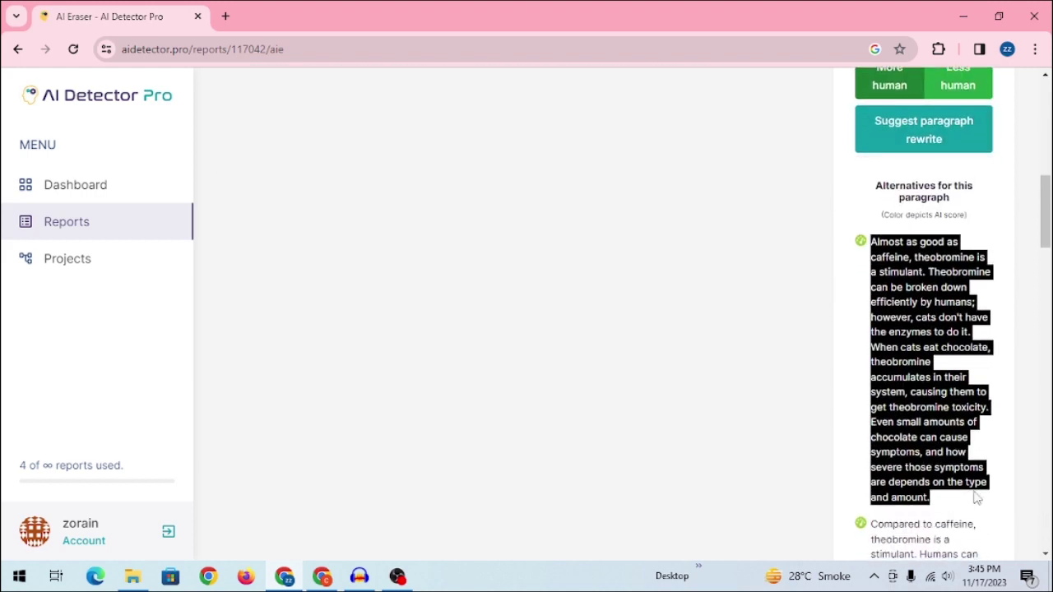
pyautogui.scroll(6, 480, 310)
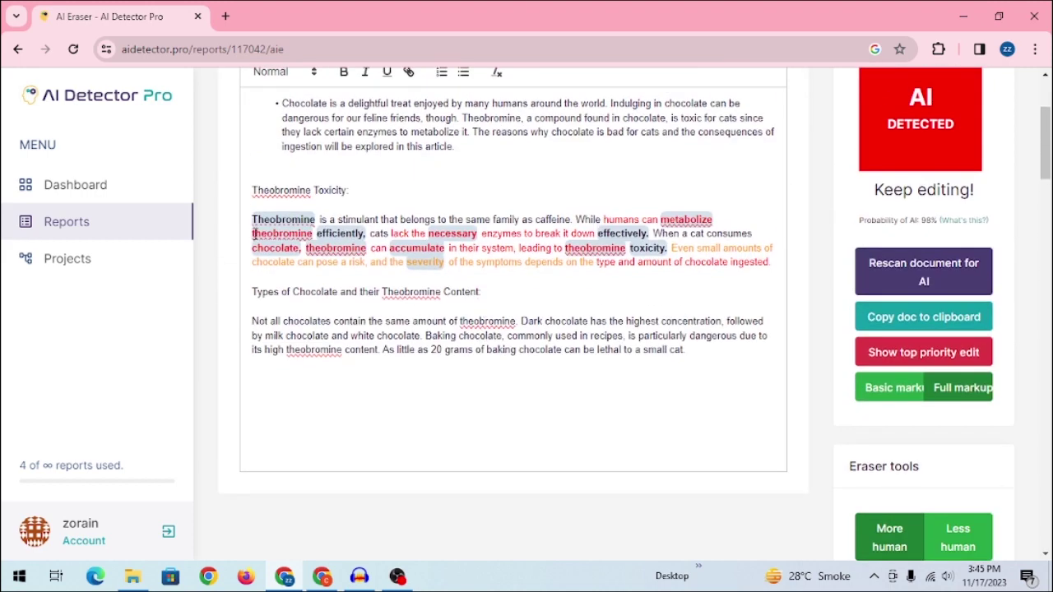
pyautogui.moveTo(255, 221); pyautogui.dragTo(783, 269)
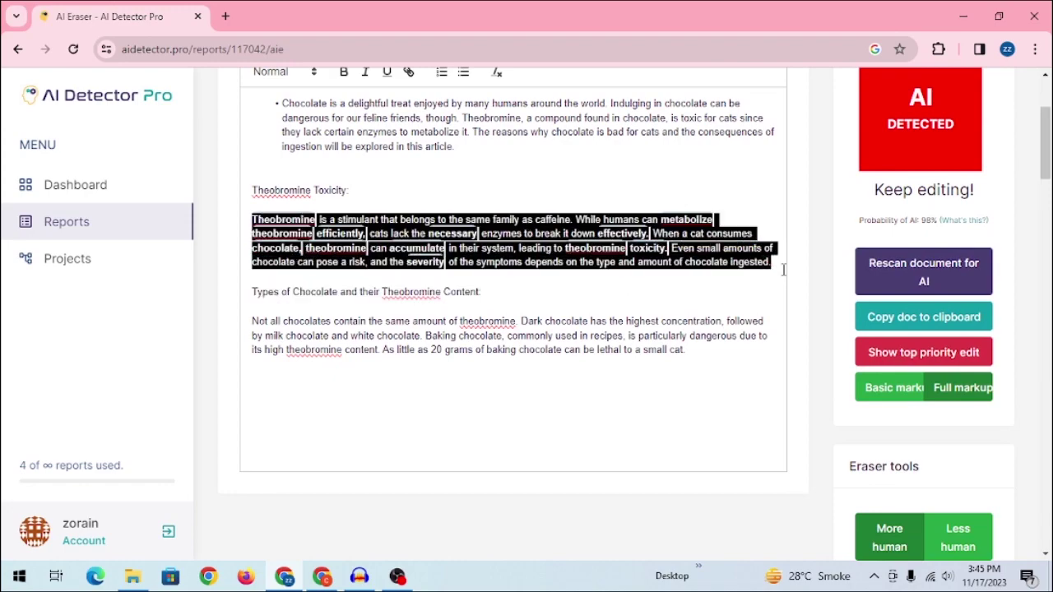
pyautogui.hotkey('ctrl', 'v')
pyautogui.scroll(3, 597, 270)
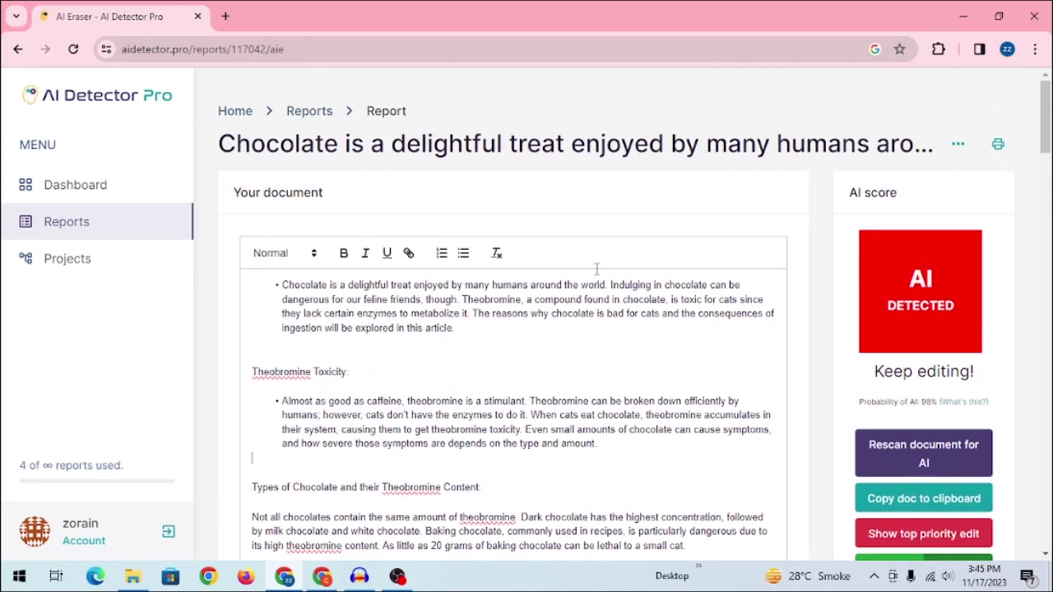
# Step: Select and copy the entire edited document in the AI Eraser editor
pyautogui.scroll(-12, 954, 259)
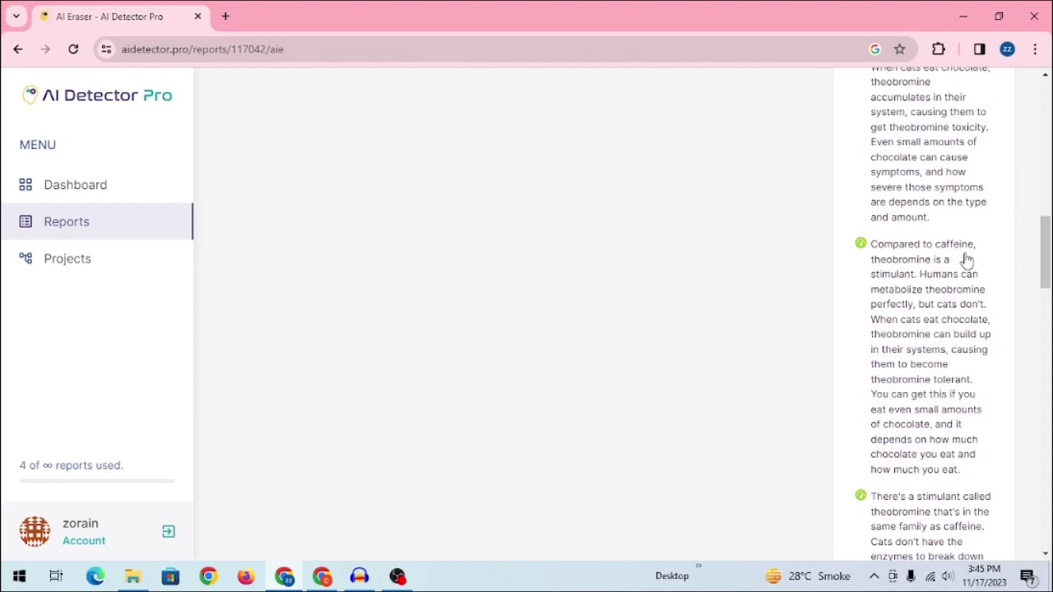
pyautogui.scroll(6, 840, 254)
pyautogui.scroll(6, 840, 254)
pyautogui.scroll(-2, 663, 296)
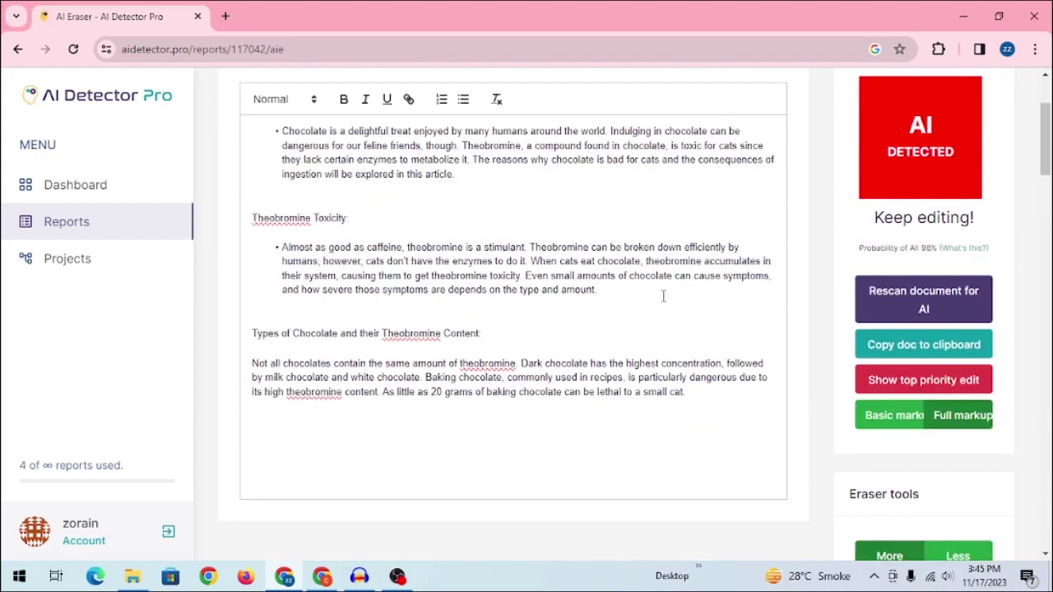
pyautogui.hotkey('ctrl', 'a')
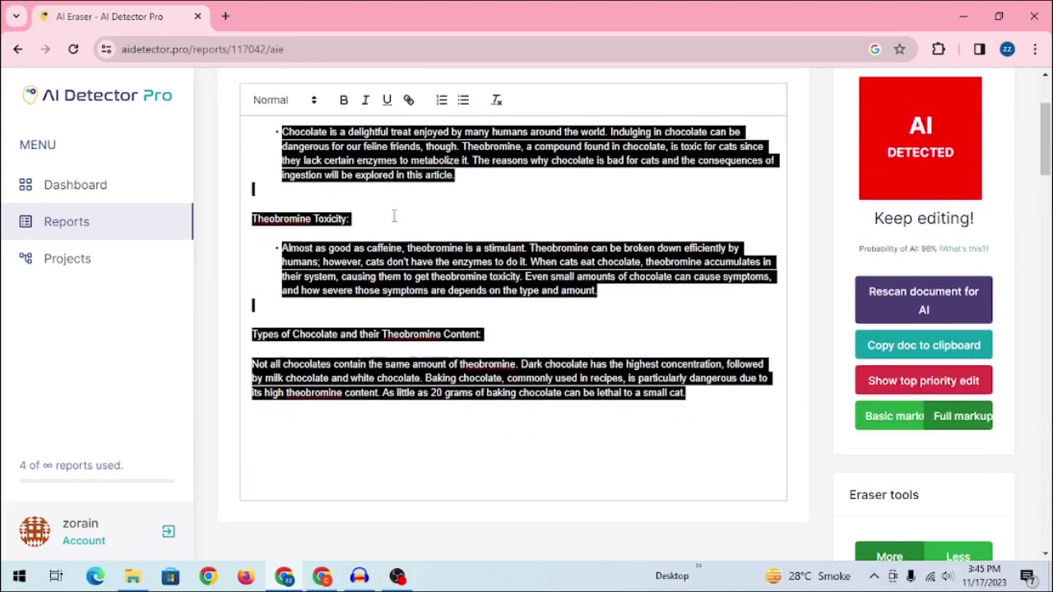
pyautogui.scroll(2, 329, 246)
# Step: Start a new report from the dashboard, paste the copied document into it and analyze the text
pyautogui.click(93, 193)
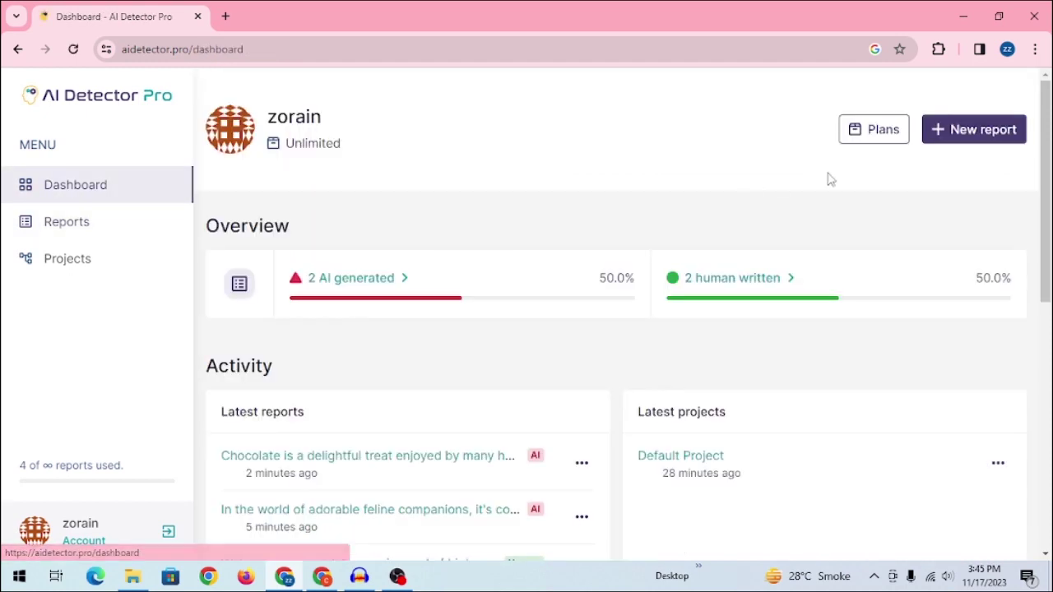
pyautogui.click(964, 132)
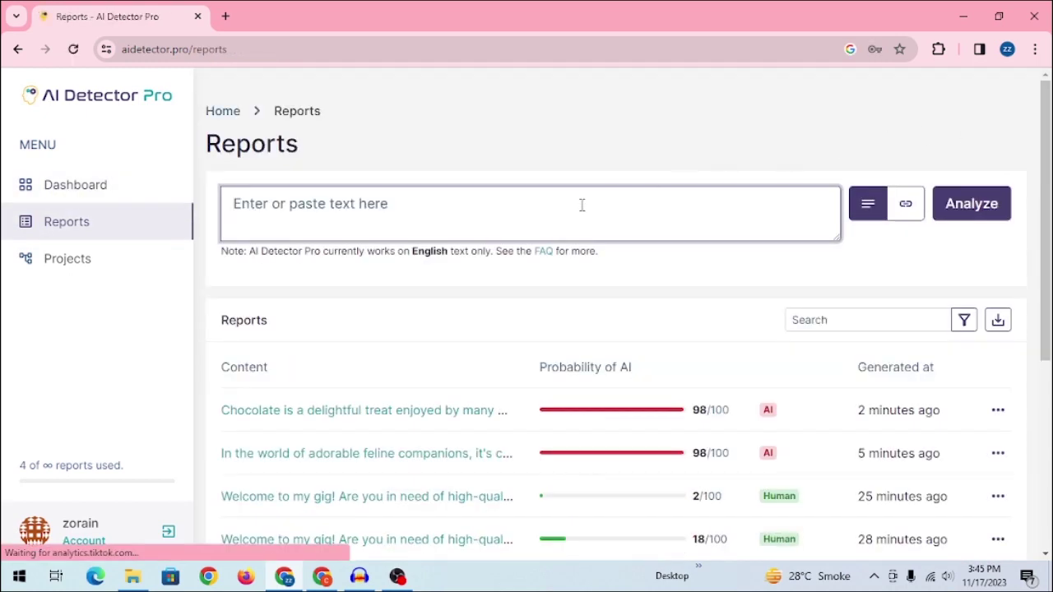
pyautogui.hotkey('ctrl', 'v')
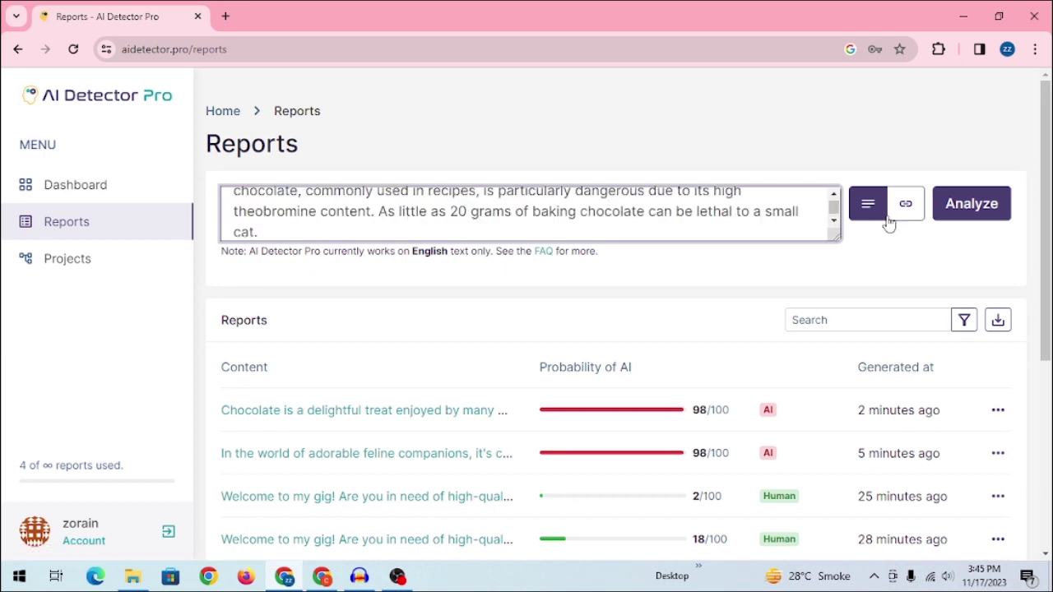
pyautogui.click(985, 211)
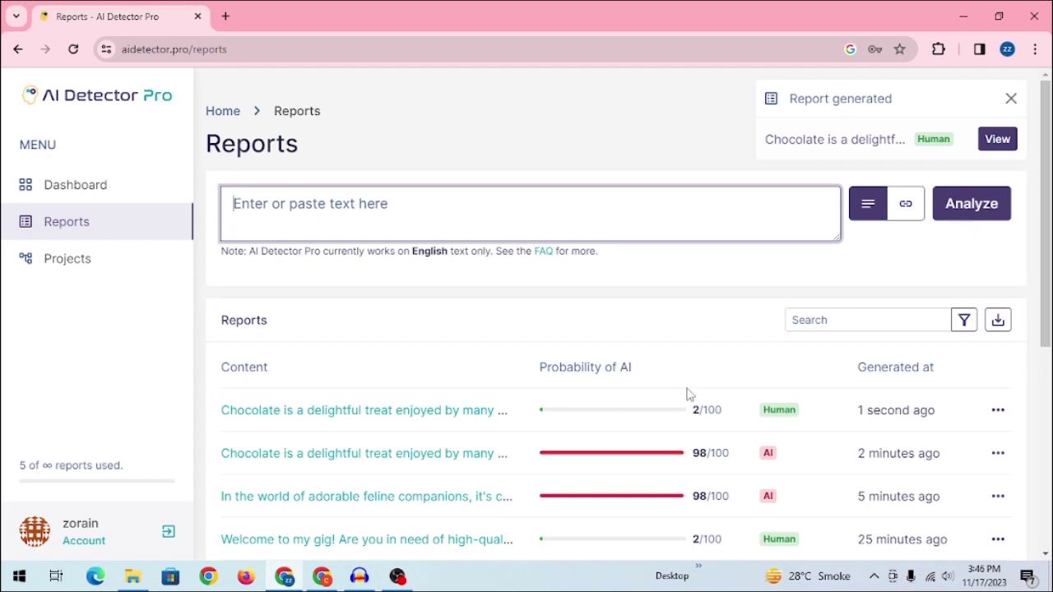
# Step: Open the newest chocolate report and review its overview score and detailed text assessment
pyautogui.click(439, 411)
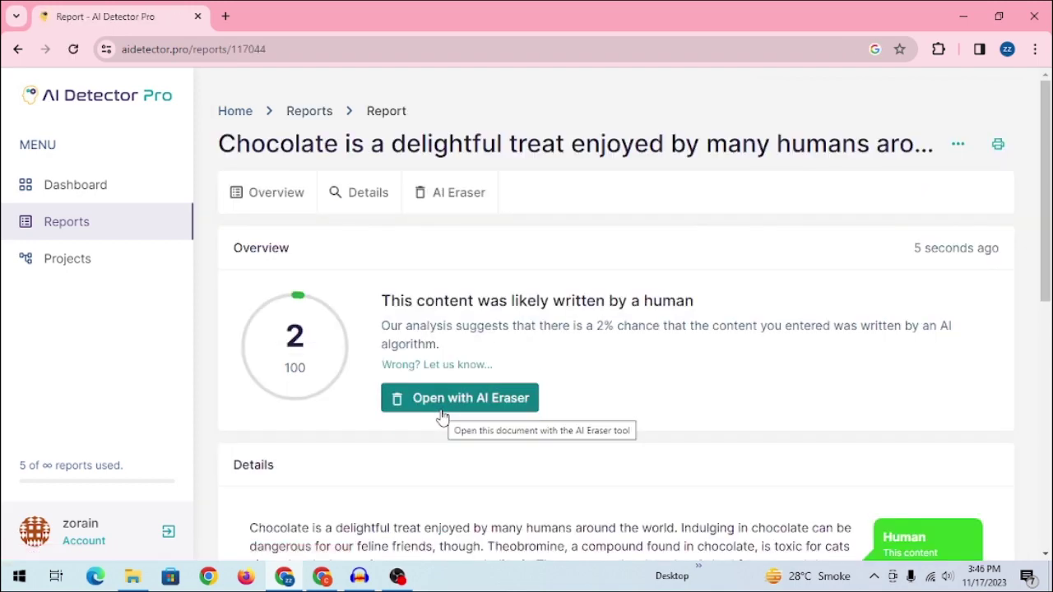
pyautogui.scroll(-5, 535, 352)
pyautogui.scroll(-1, 537, 352)
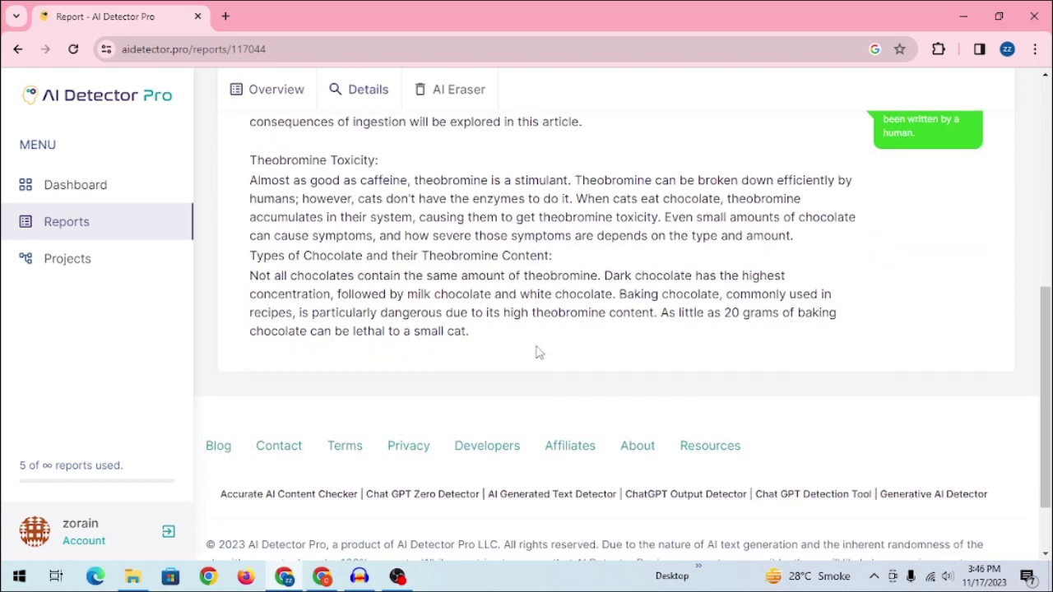
pyautogui.scroll(-1, 536, 352)
pyautogui.scroll(10, 539, 352)
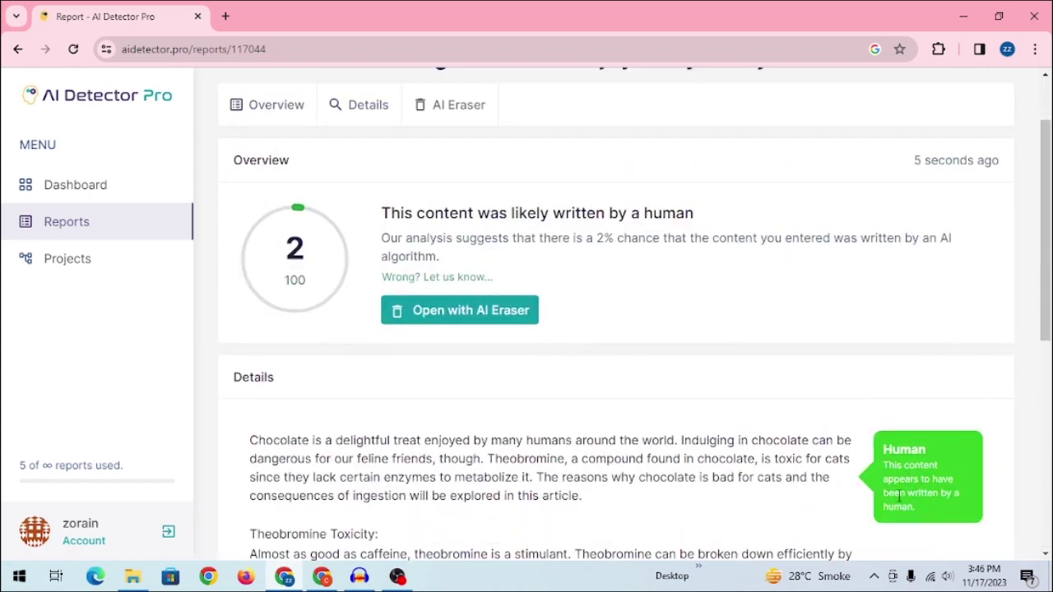
pyautogui.scroll(1, 848, 413)
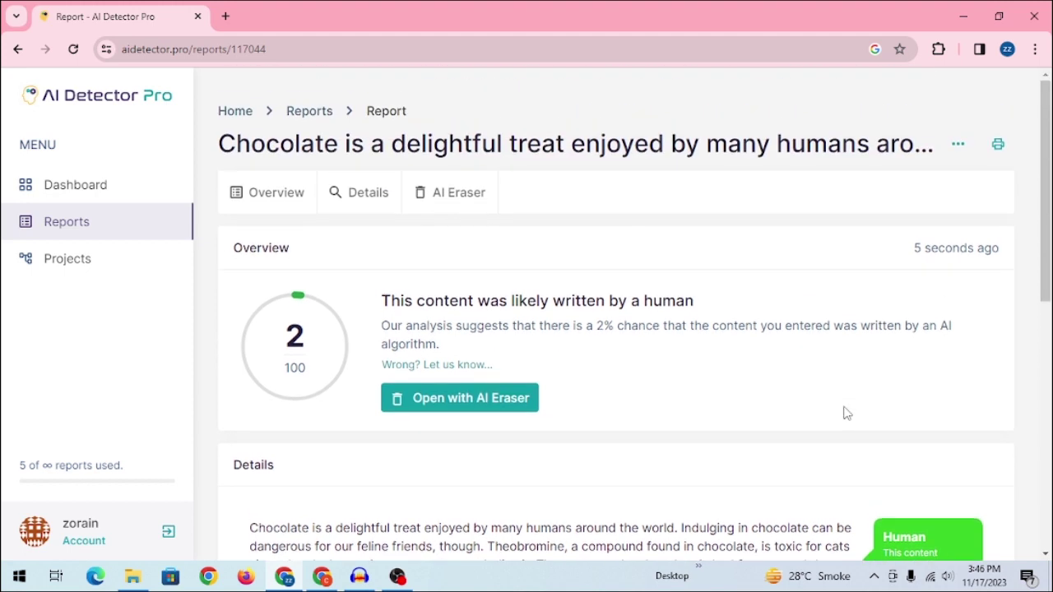
# Step: Return to the reports list and compare the AI probability scores of the listed reports
pyautogui.click(22, 50)
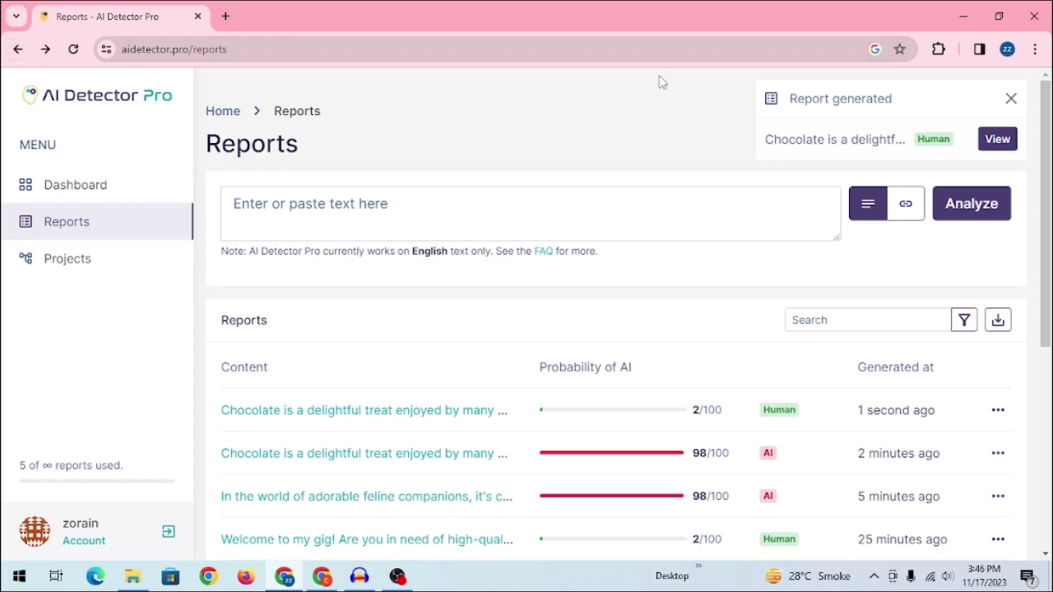
pyautogui.scroll(-2, 662, 83)
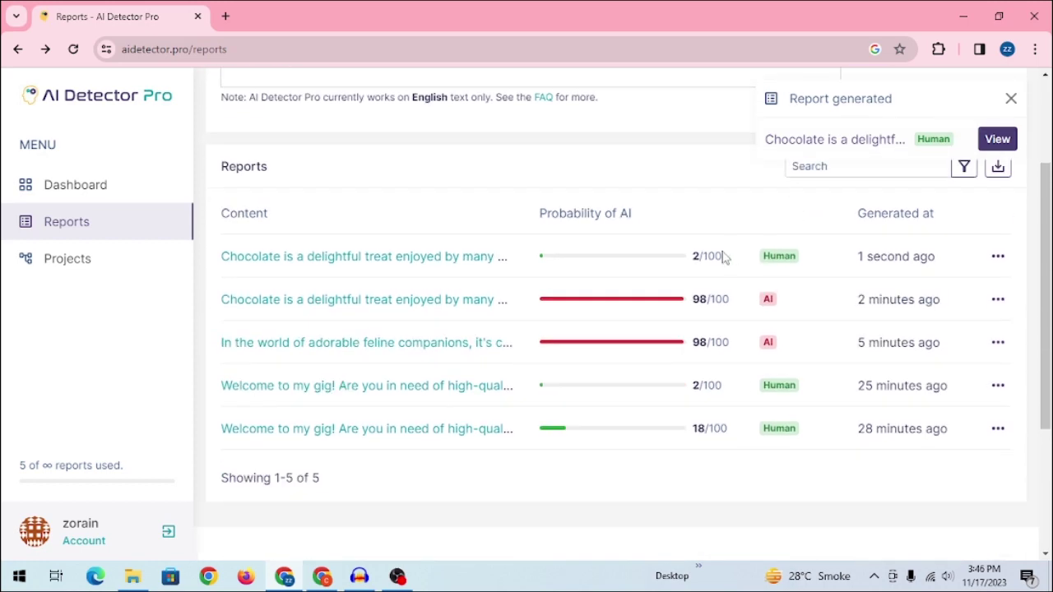
pyautogui.scroll(1, 706, 253)
pyautogui.scroll(-3, 706, 258)
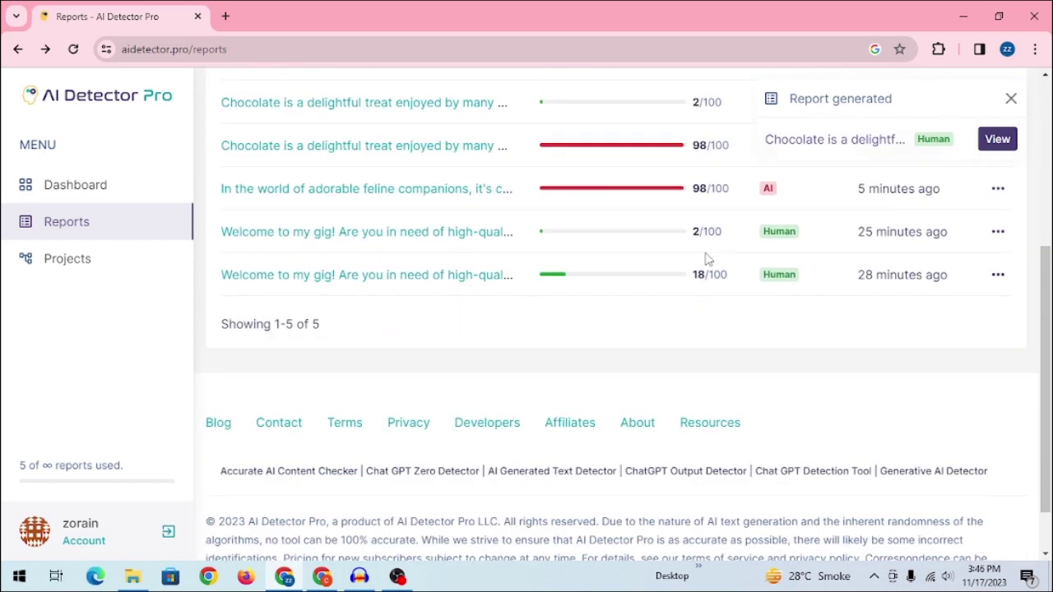
pyautogui.scroll(3, 594, 288)
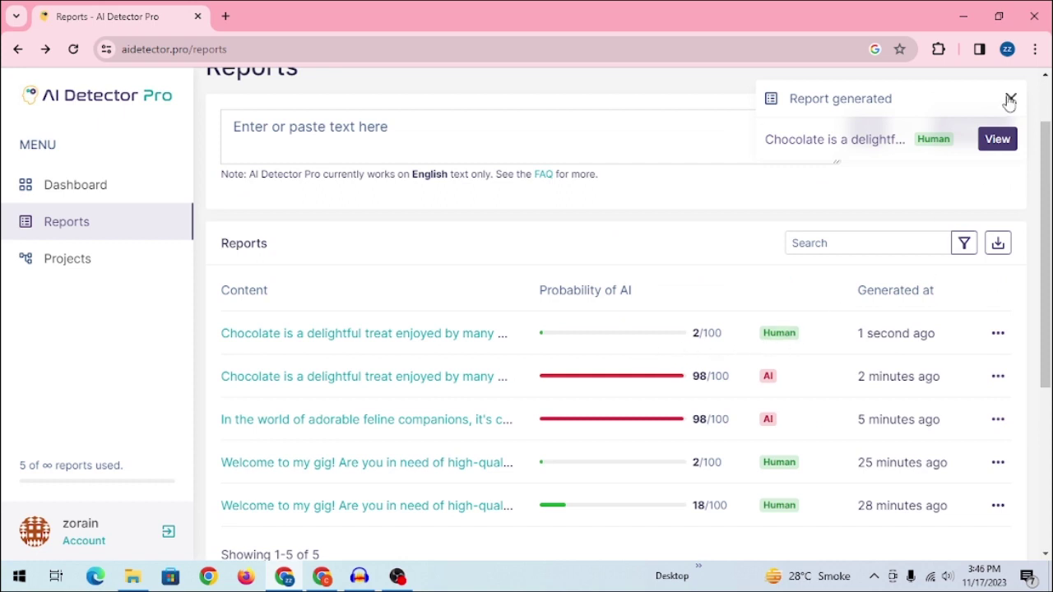
# Step: Reopen the newest chocolate report from the list and dismiss the report-generated notification
pyautogui.click(430, 342)
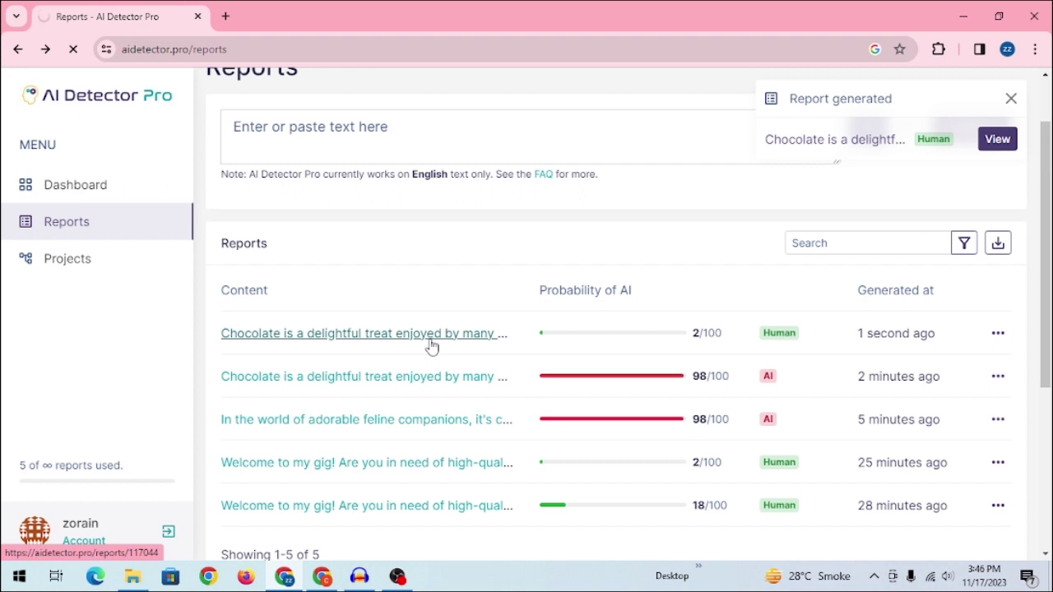
pyautogui.scroll(1, 432, 341)
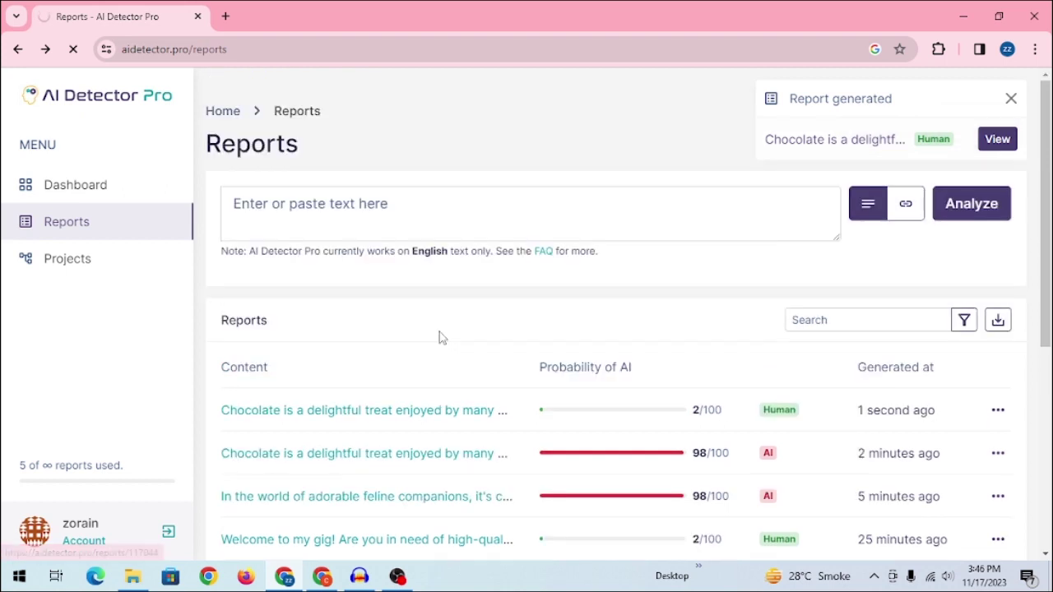
pyautogui.click(1011, 98)
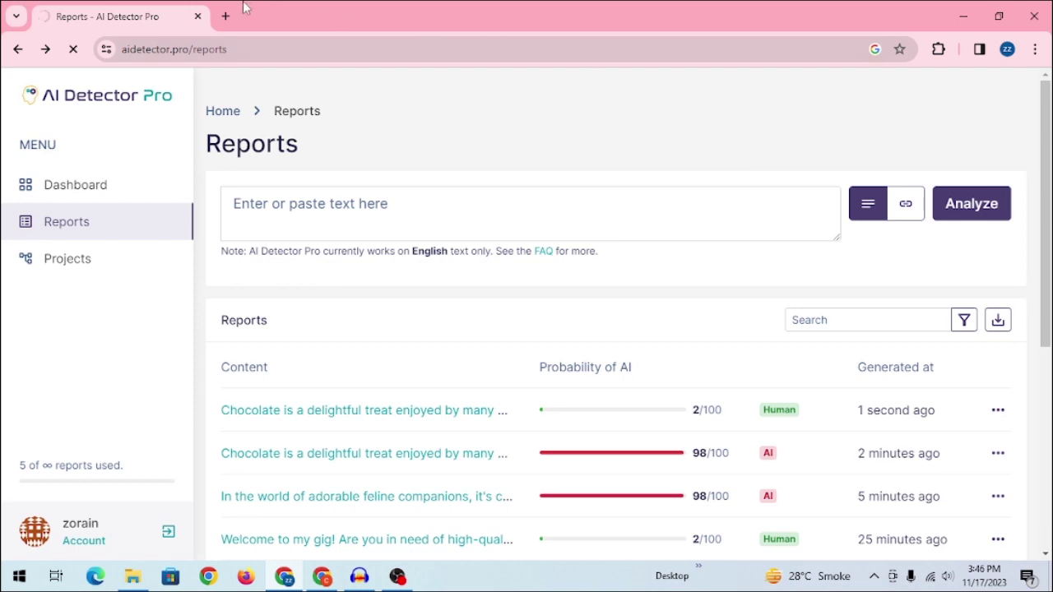
# Step: Switch the report input to URL mode, search the web in a new tab for "can cat eat mango" and open the Purina article
pyautogui.click(906, 203)
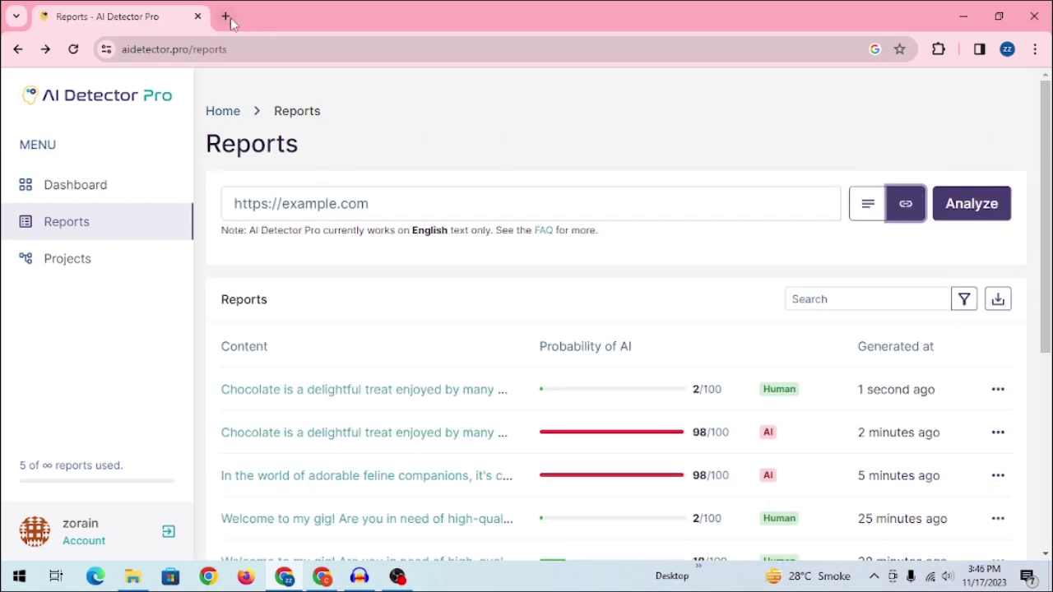
pyautogui.click(225, 16)
pyautogui.write('can cat eat mango')
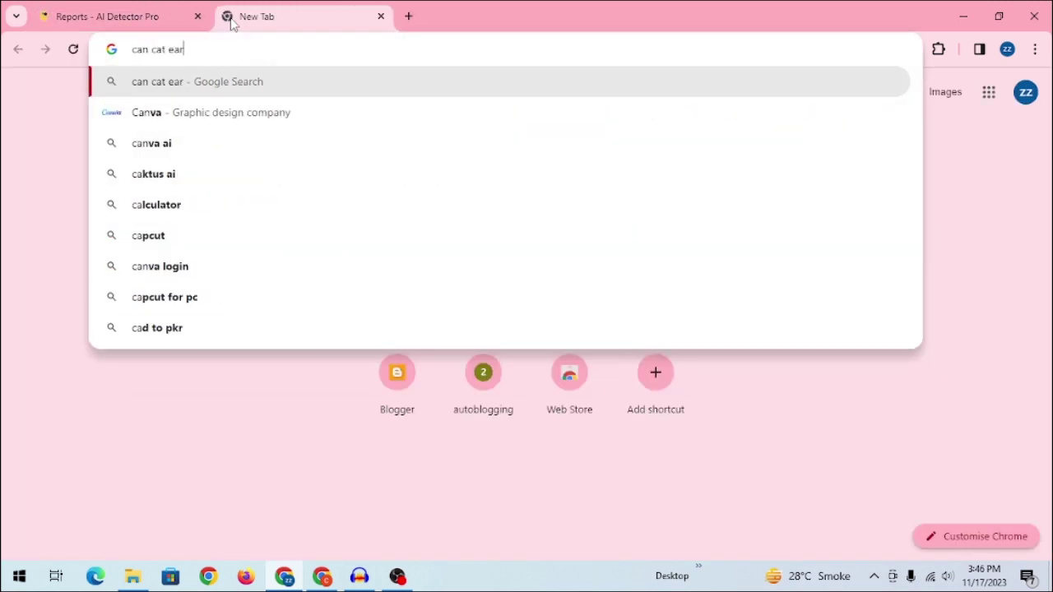
pyautogui.press('Return')
pyautogui.scroll(-3, 251, 99)
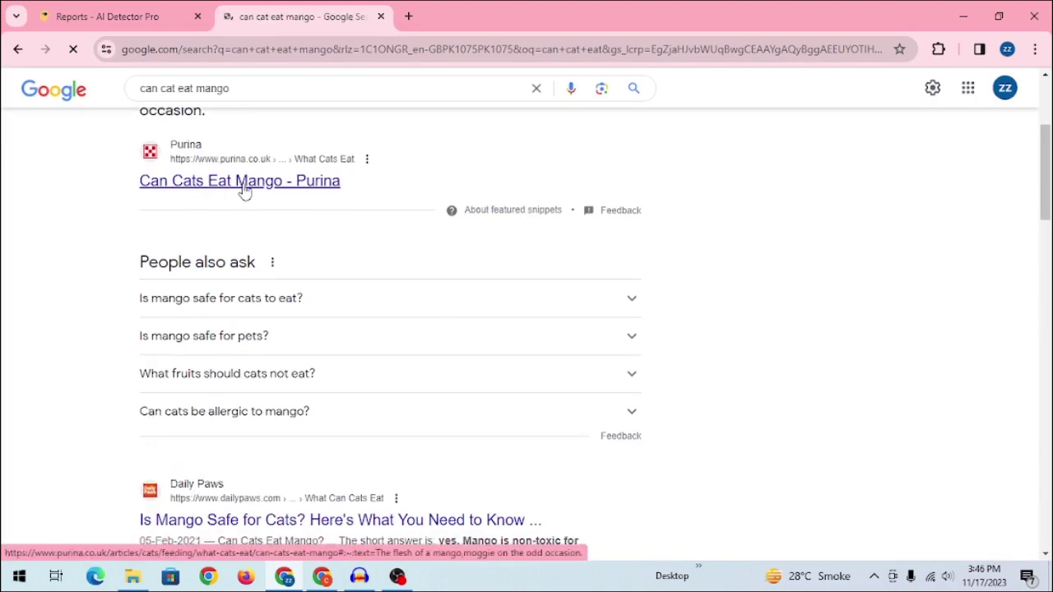
pyautogui.click(244, 181)
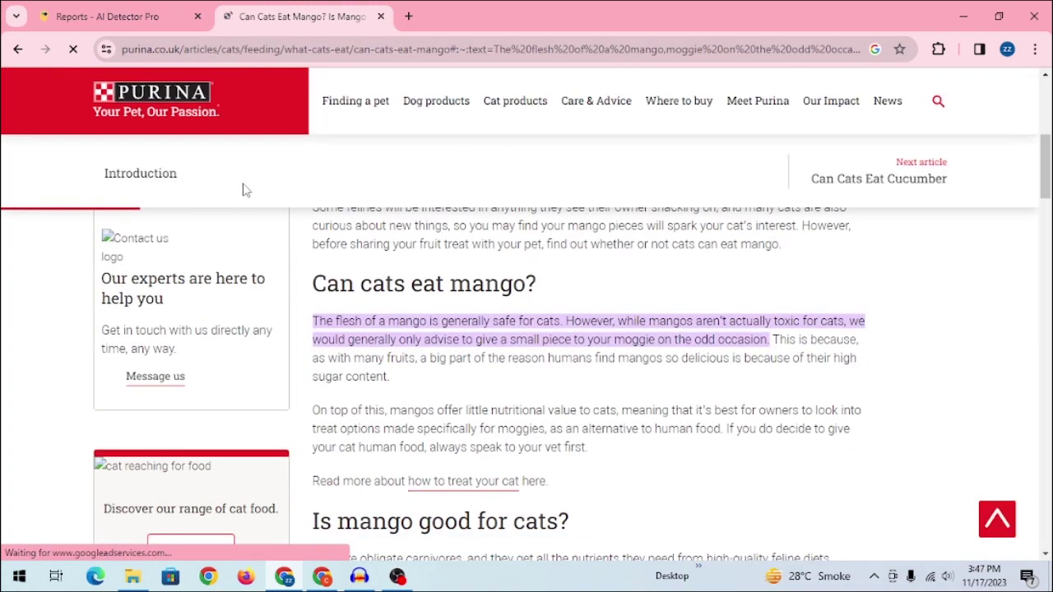
# Step: Skim the Purina mango article, accepting all cookies and dismissing the newsletter sign-up banner
pyautogui.scroll(-10, 290, 198)
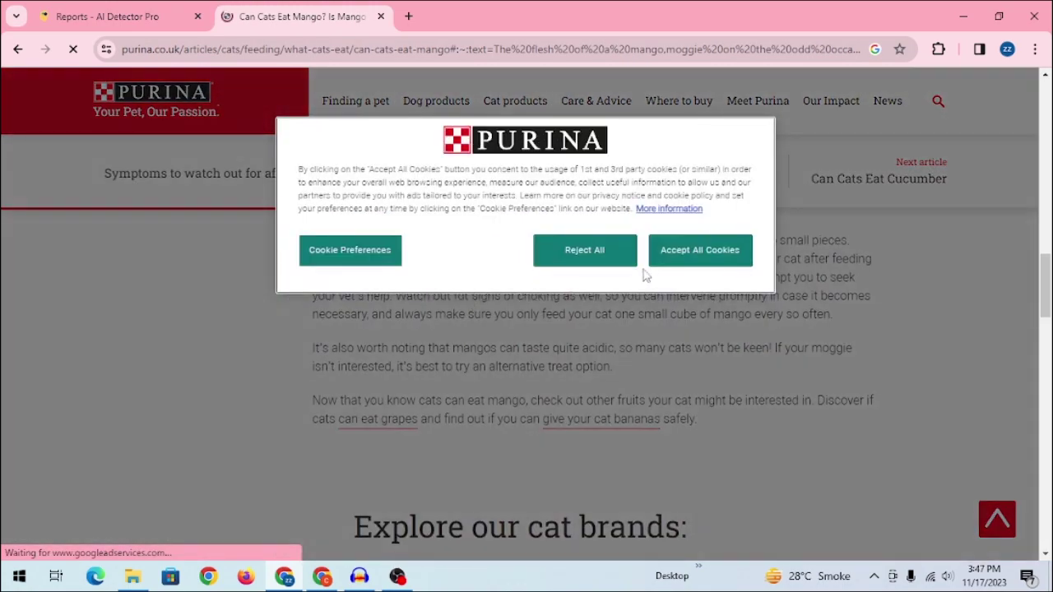
pyautogui.click(679, 262)
pyautogui.scroll(10, 653, 322)
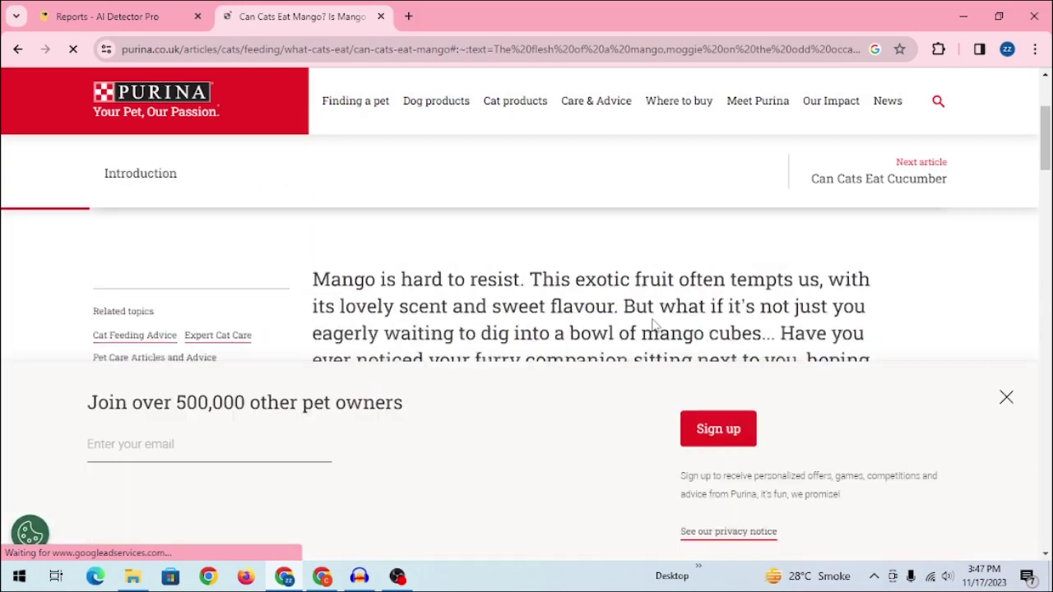
pyautogui.scroll(2, 653, 322)
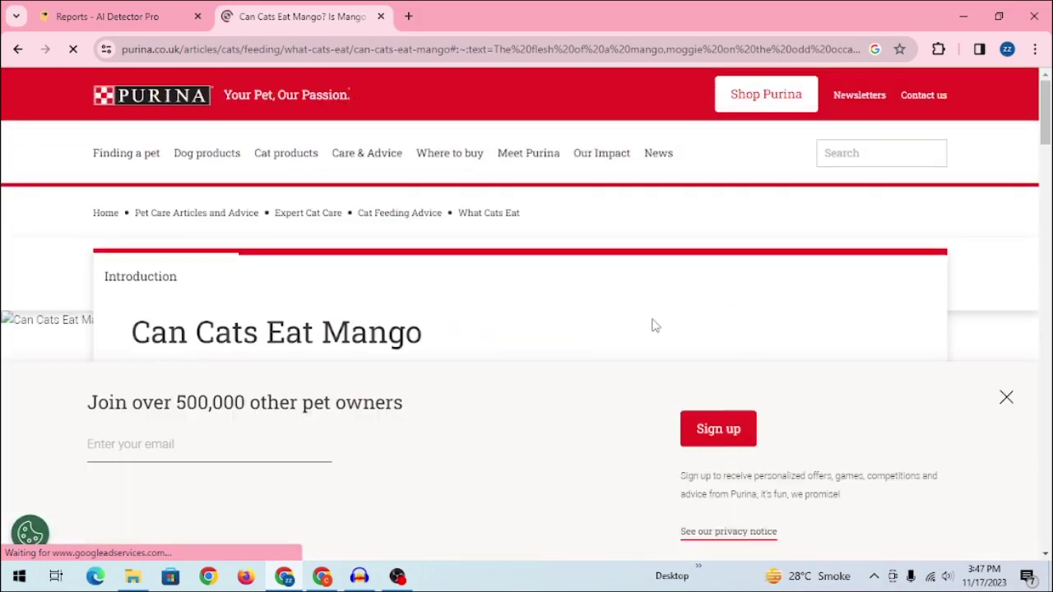
pyautogui.click(1007, 398)
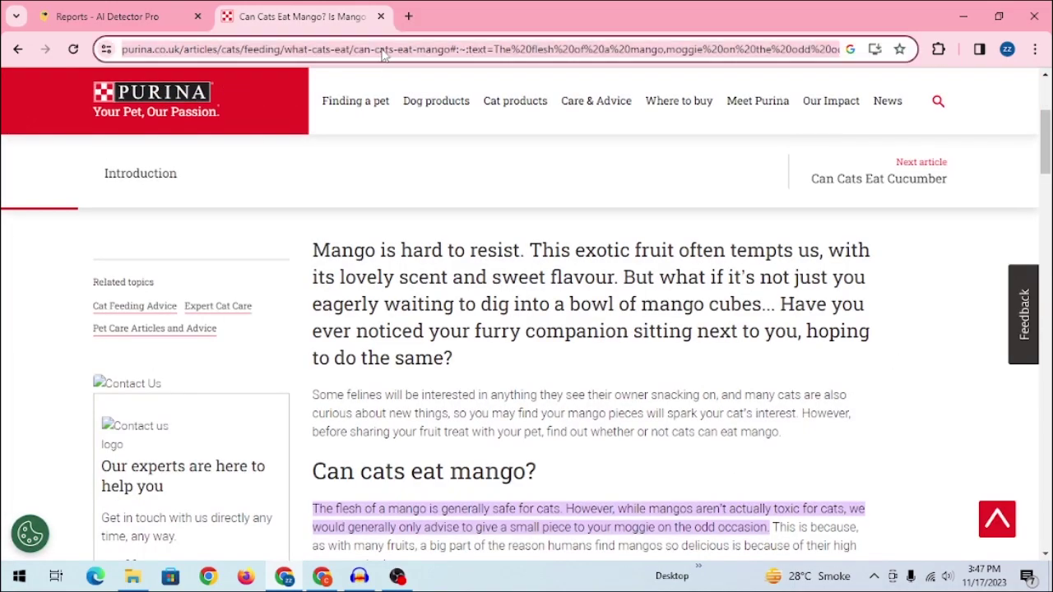
# Step: Paste the Purina article's address into the report's URL field on the Reports page and analyze it
pyautogui.click(172, 10)
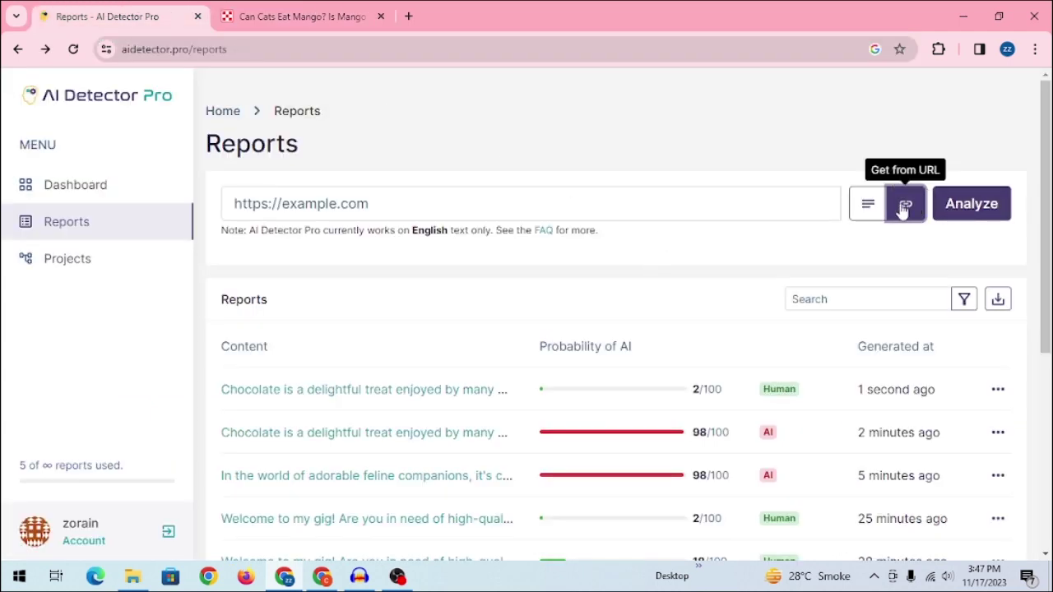
pyautogui.click(612, 219)
pyautogui.hotkey('ctrl', 'v')
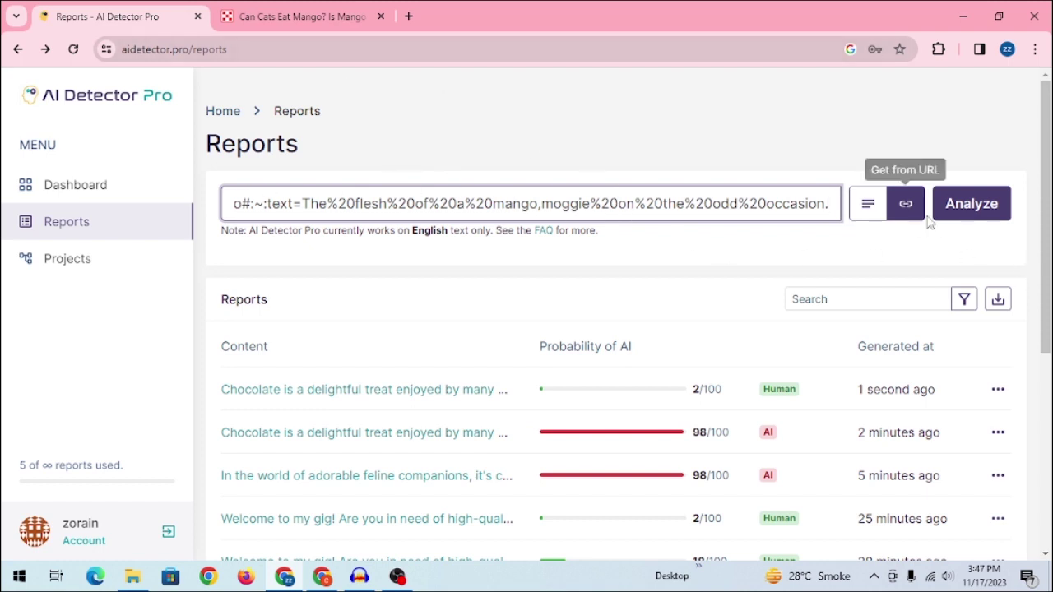
pyautogui.click(969, 211)
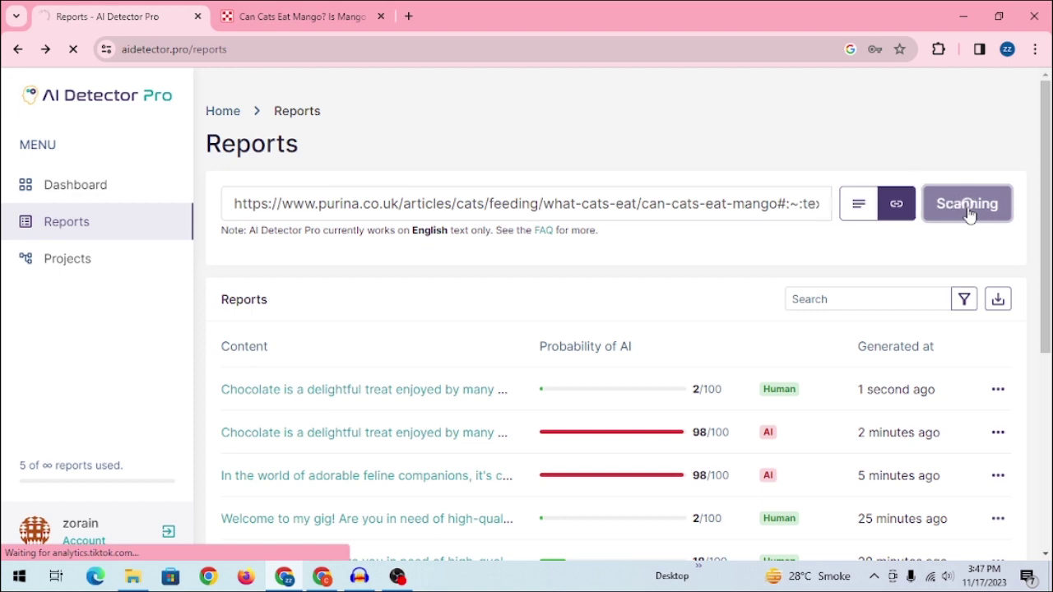
pyautogui.click(372, 8)
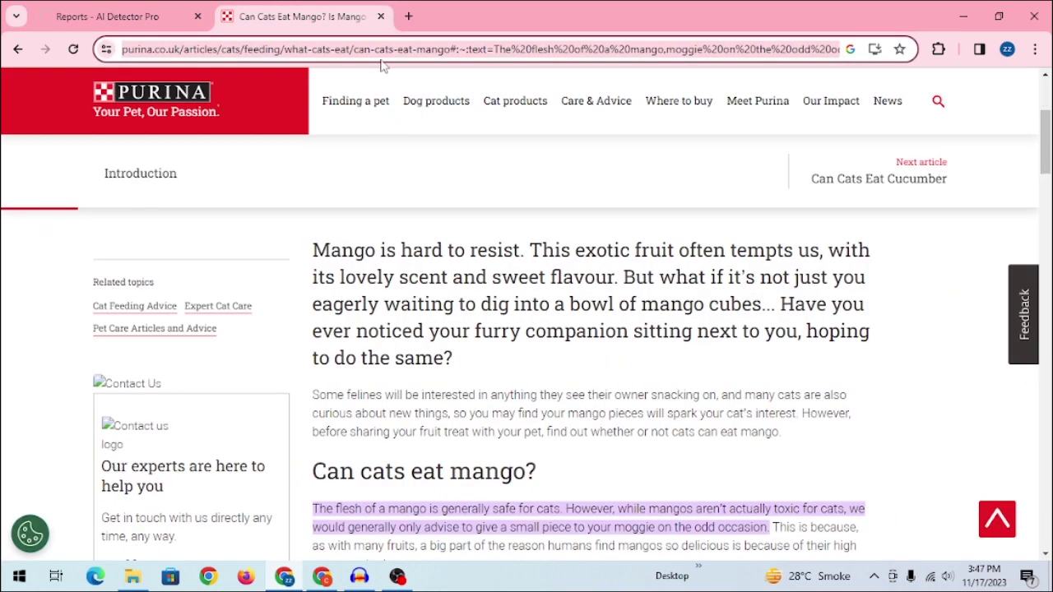
pyautogui.click(107, 16)
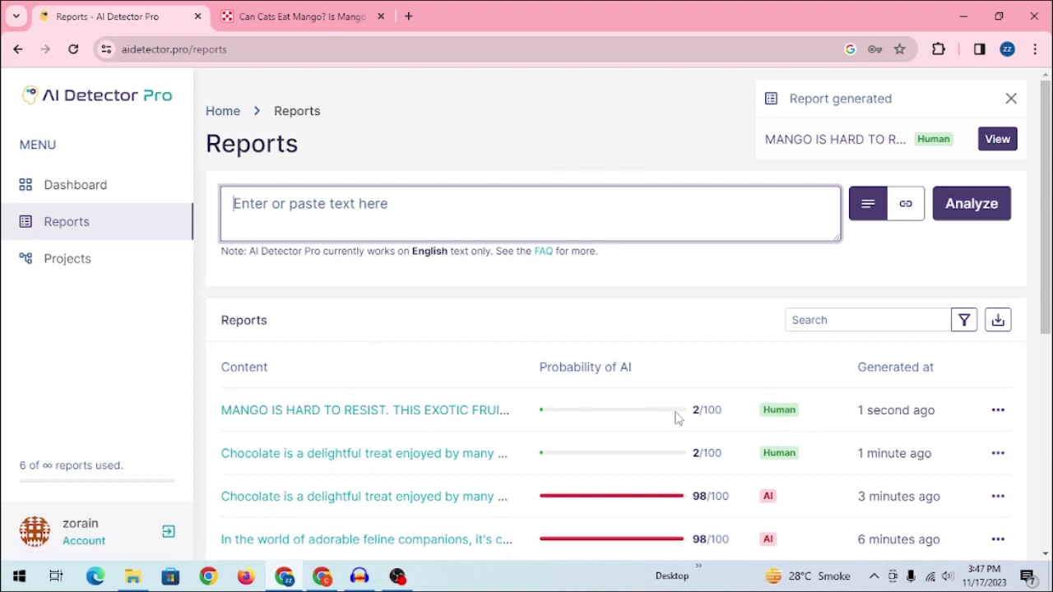
# Step: Open the newly generated mango report, dismiss the Purina survey prompt and review the report's overview and details
pyautogui.click(283, 8)
pyautogui.click(123, 15)
pyautogui.click(454, 411)
pyautogui.click(292, 16)
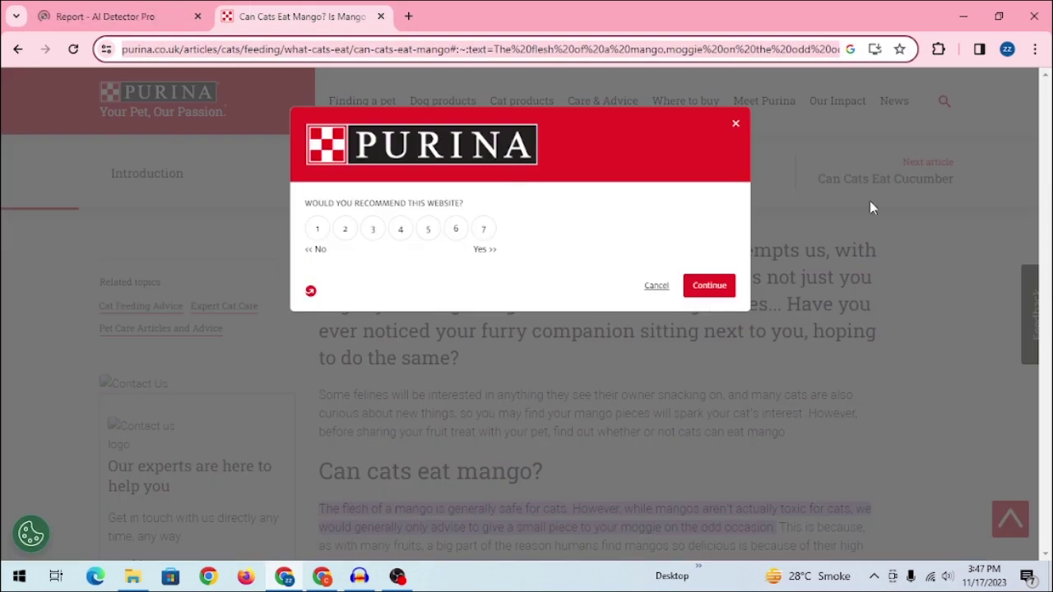
pyautogui.click(737, 125)
pyautogui.click(107, 15)
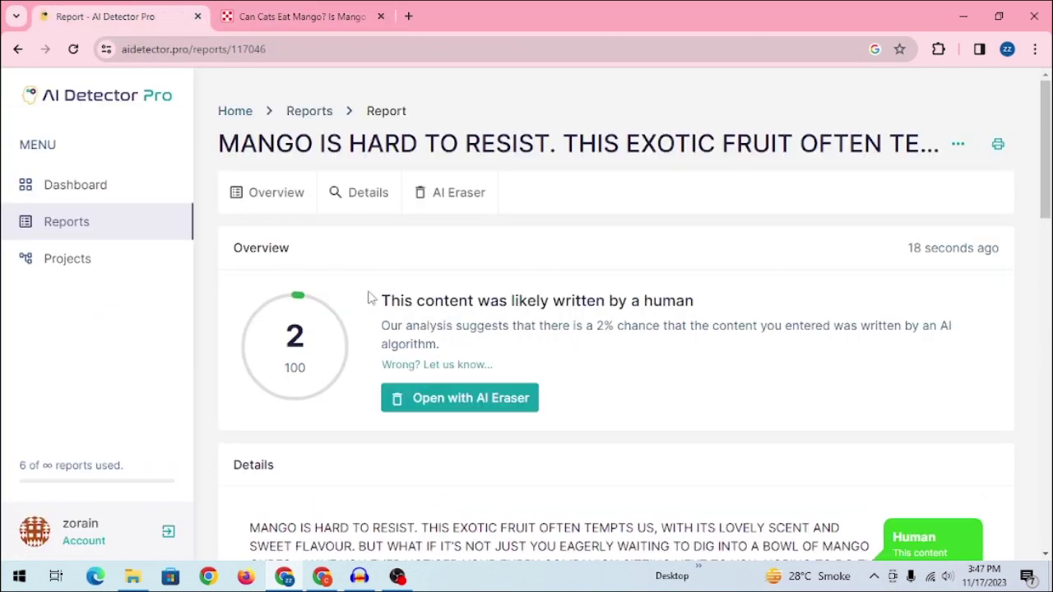
pyautogui.scroll(-3, 369, 298)
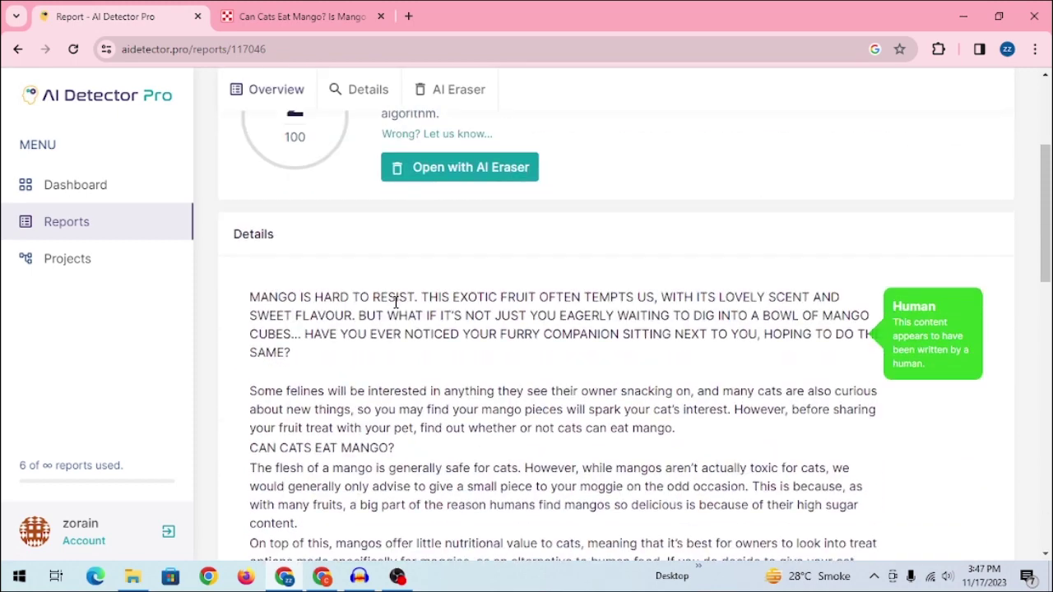
# Step: Open the mango report with AI Eraser and request rewrite suggestions for its opening all-caps paragraph
pyautogui.click(481, 170)
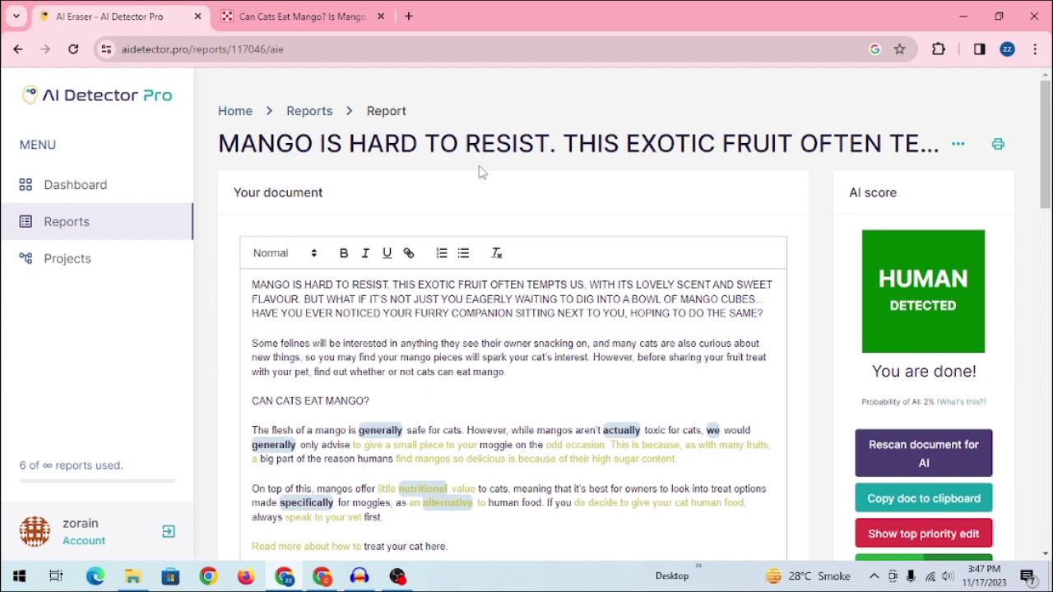
pyautogui.moveTo(249, 279); pyautogui.dragTo(769, 316)
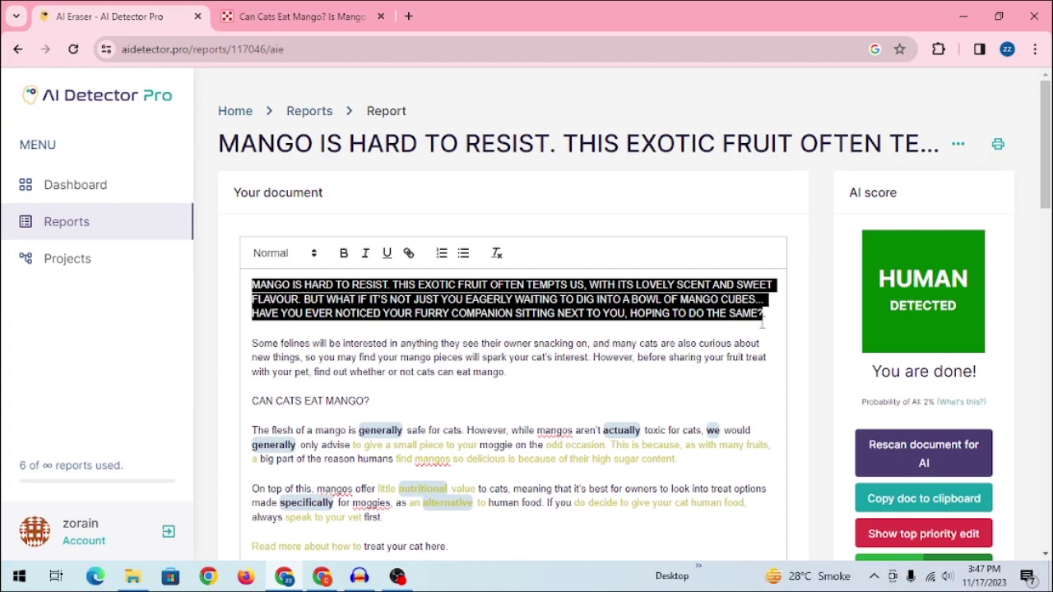
pyautogui.scroll(-5, 938, 378)
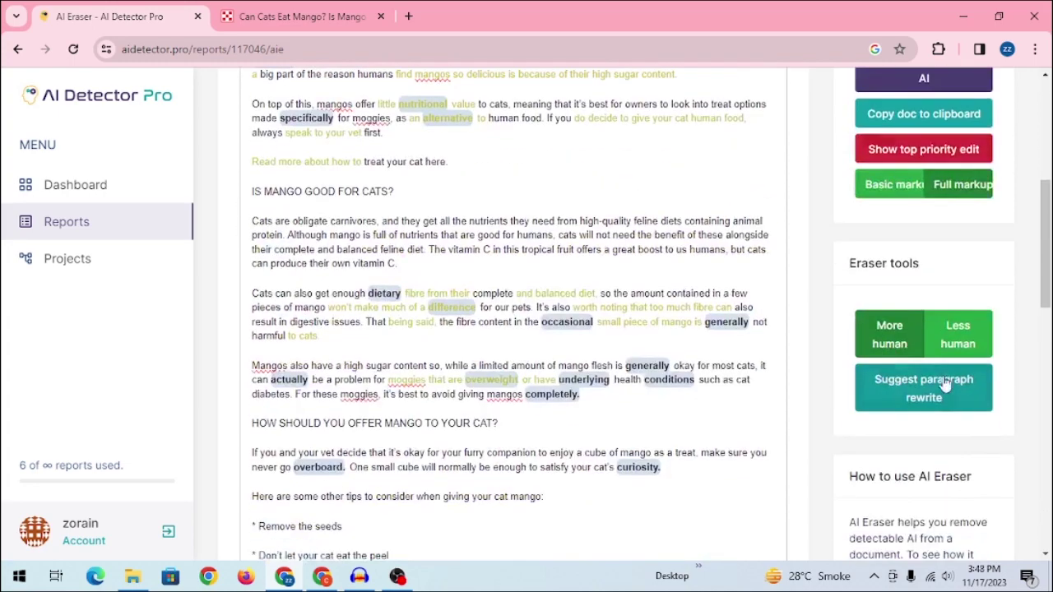
pyautogui.click(941, 406)
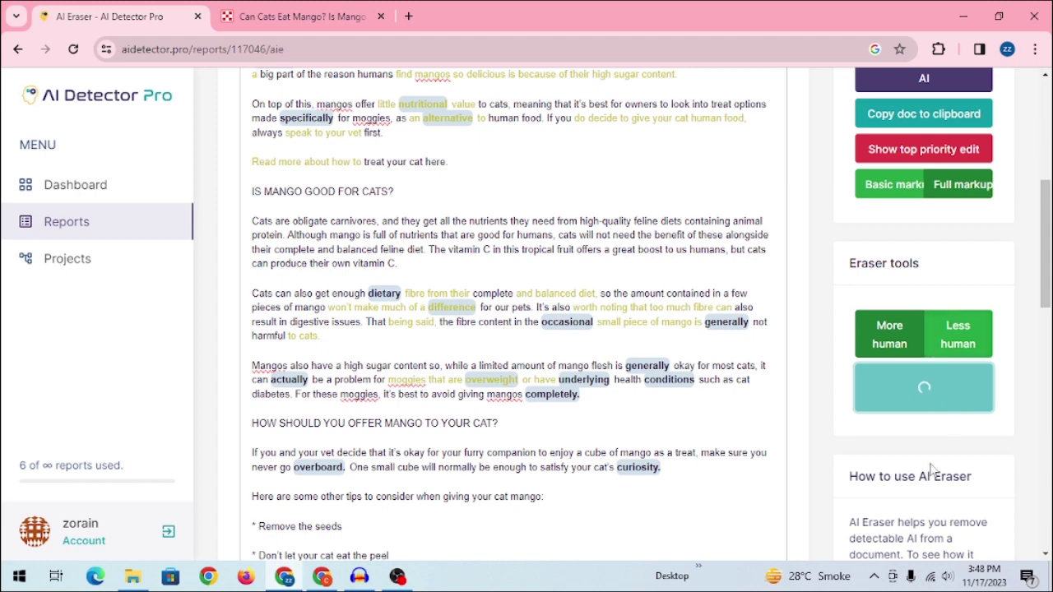
# Step: Replace the opening paragraph with the suggested alternative beginning "It's true. Mangos are hard to resist", keeping the blank space below it
pyautogui.scroll(-2, 932, 469)
pyautogui.moveTo(870, 346); pyautogui.dragTo(992, 499)
pyautogui.hotkey('ctrl', 'c')
pyautogui.click(503, 297)
pyautogui.scroll(5, 504, 298)
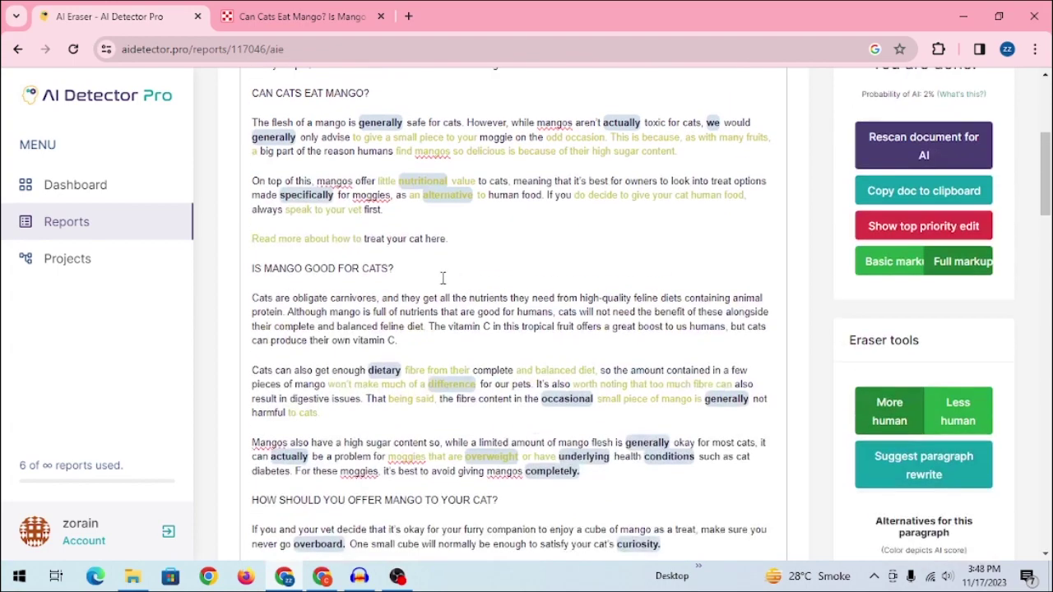
pyautogui.moveTo(251, 130); pyautogui.dragTo(800, 174)
pyautogui.hotkey('ctrl', 'v')
pyautogui.press('Delete')
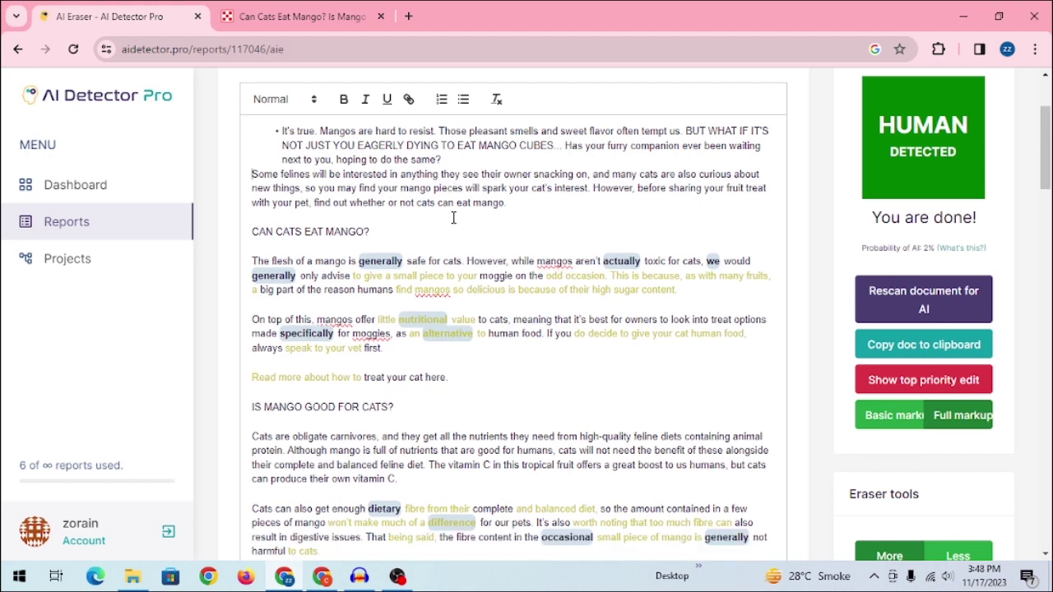
pyautogui.hotkey('ctrl', 'z')
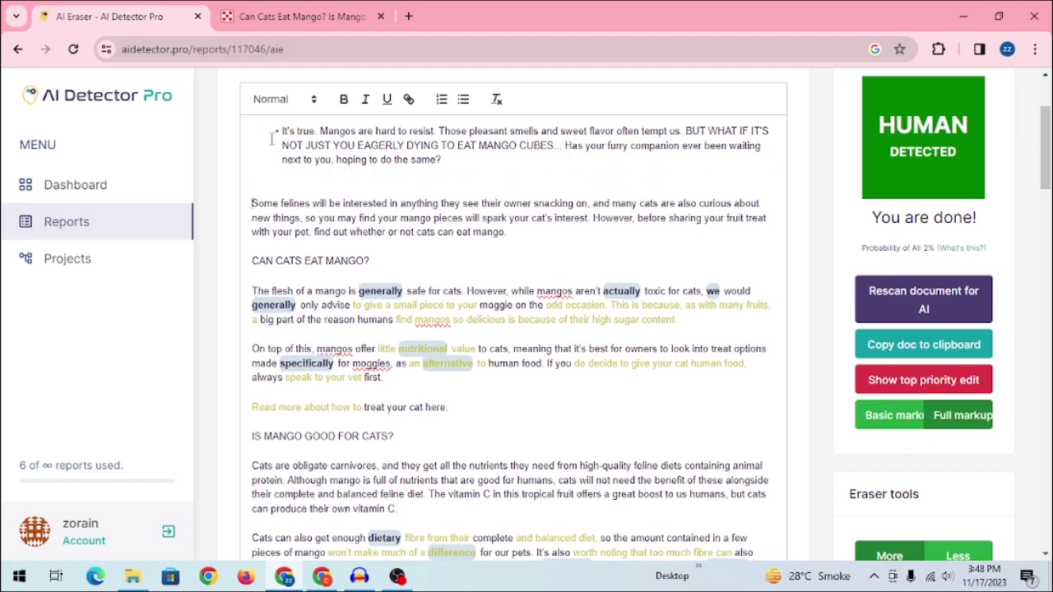
# Step: Compare the original Purina article with the document text in AI Eraser, reading through to the document's end
pyautogui.click(361, 10)
pyautogui.scroll(-5, 527, 329)
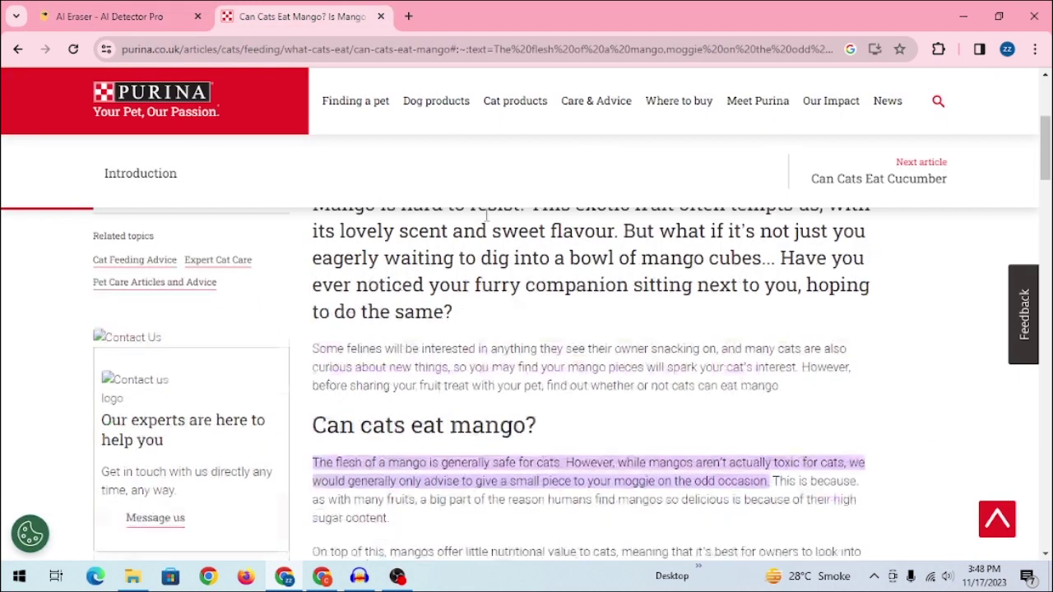
pyautogui.click(193, 7)
pyautogui.scroll(-3, 408, 181)
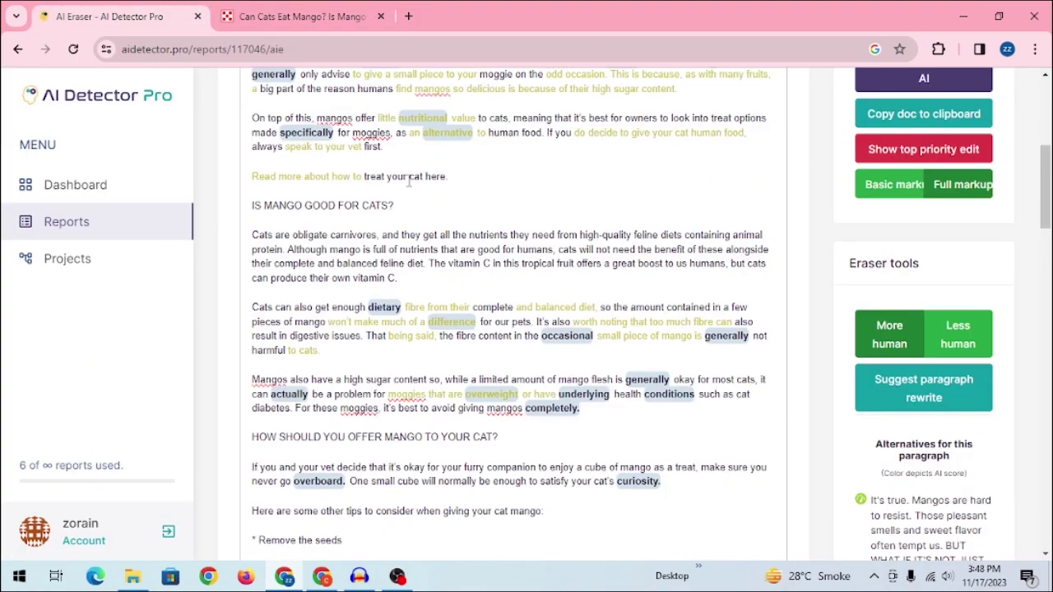
pyautogui.click(279, 10)
pyautogui.click(195, 6)
pyautogui.scroll(-6, 372, 227)
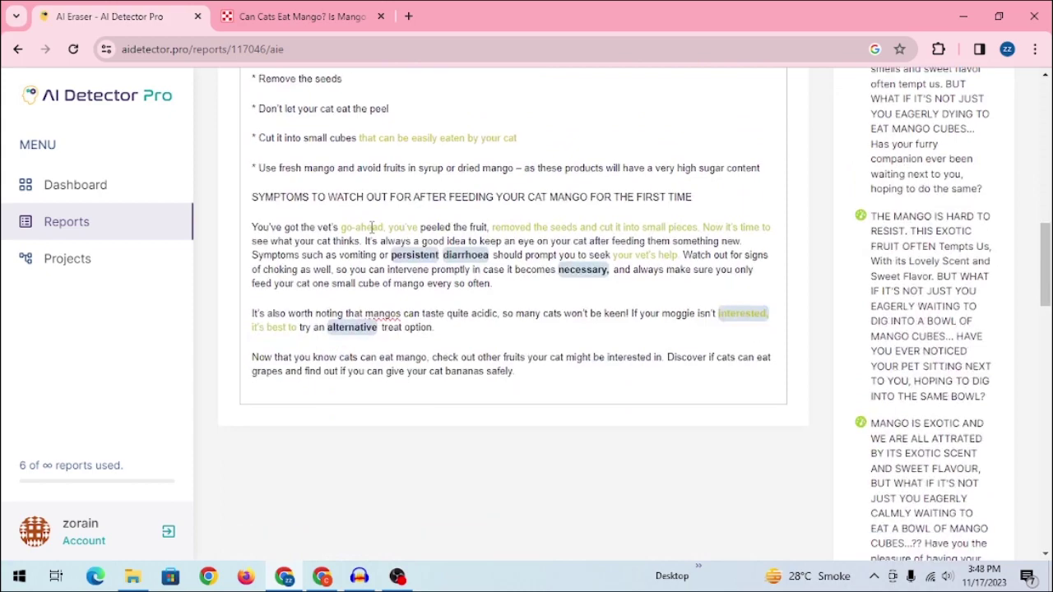
pyautogui.scroll(10, 450, 281)
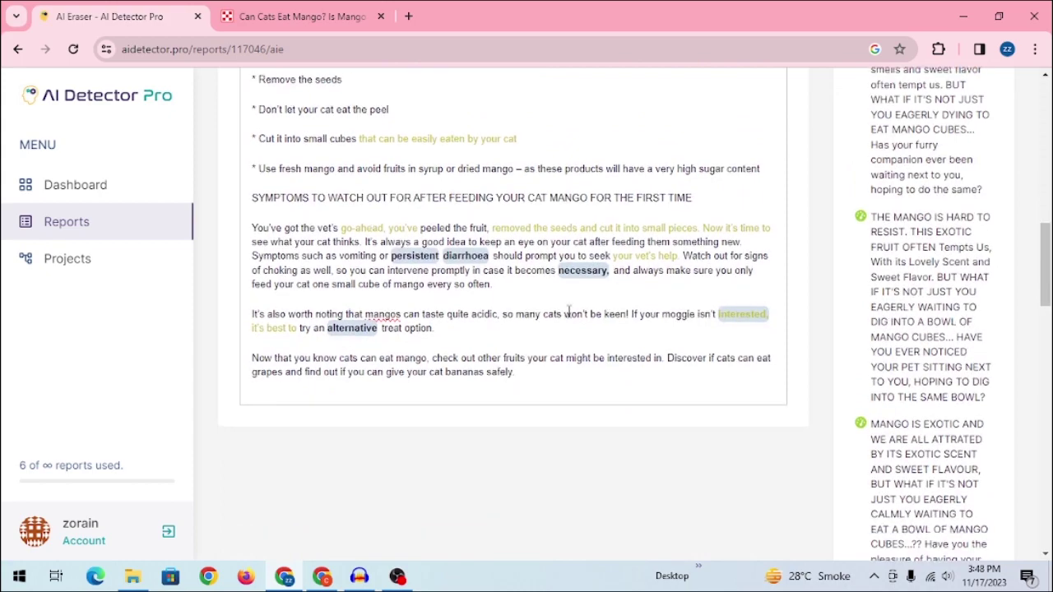
pyautogui.scroll(2, 255, 272)
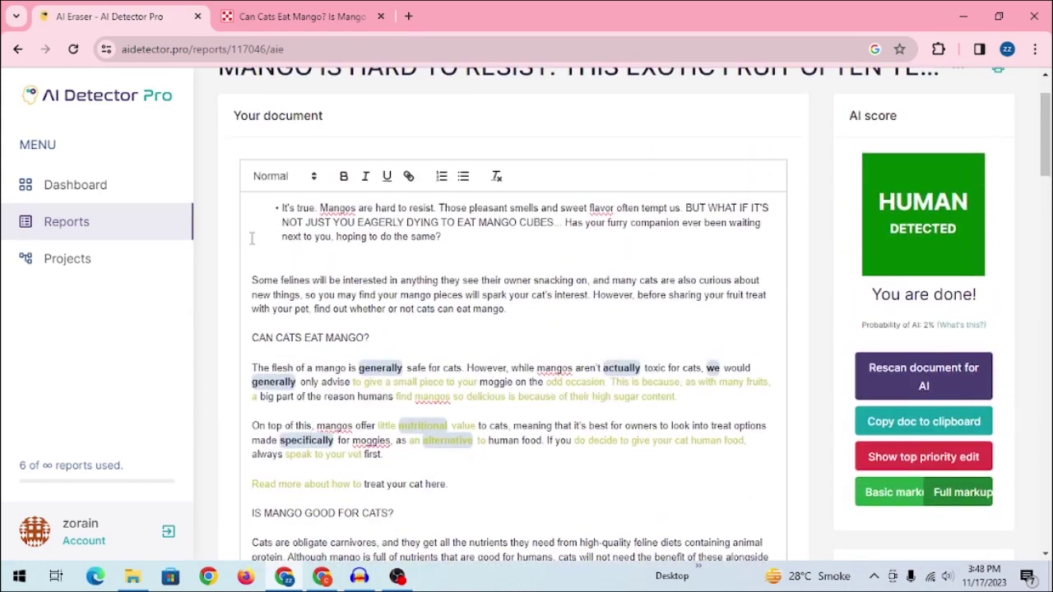
# Step: Select the full document text in the AI Eraser editor
pyautogui.moveTo(255, 365); pyautogui.dragTo(543, 383)
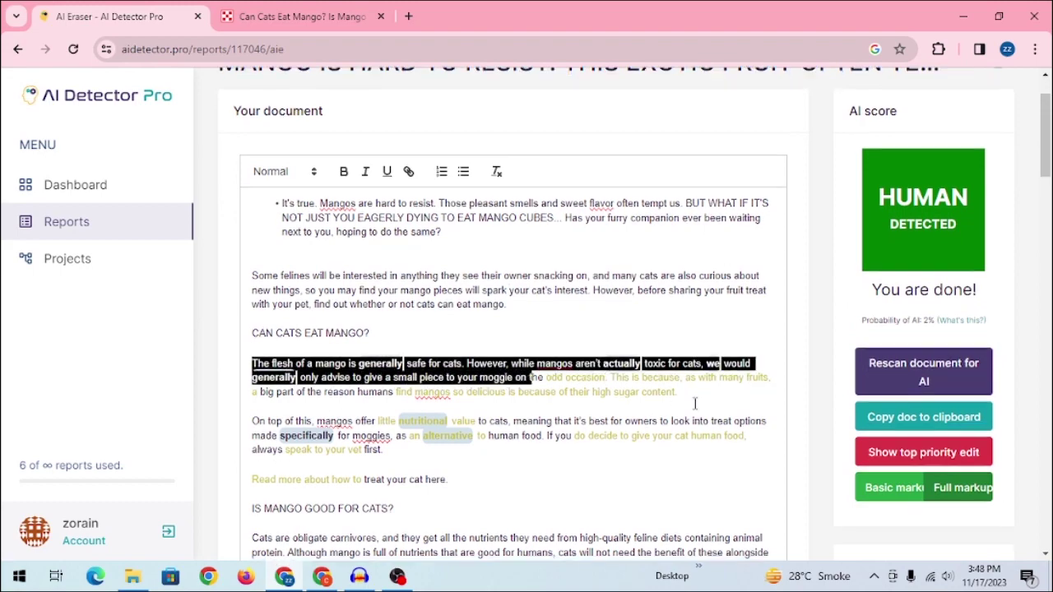
pyautogui.scroll(-3, 605, 384)
pyautogui.click(666, 327)
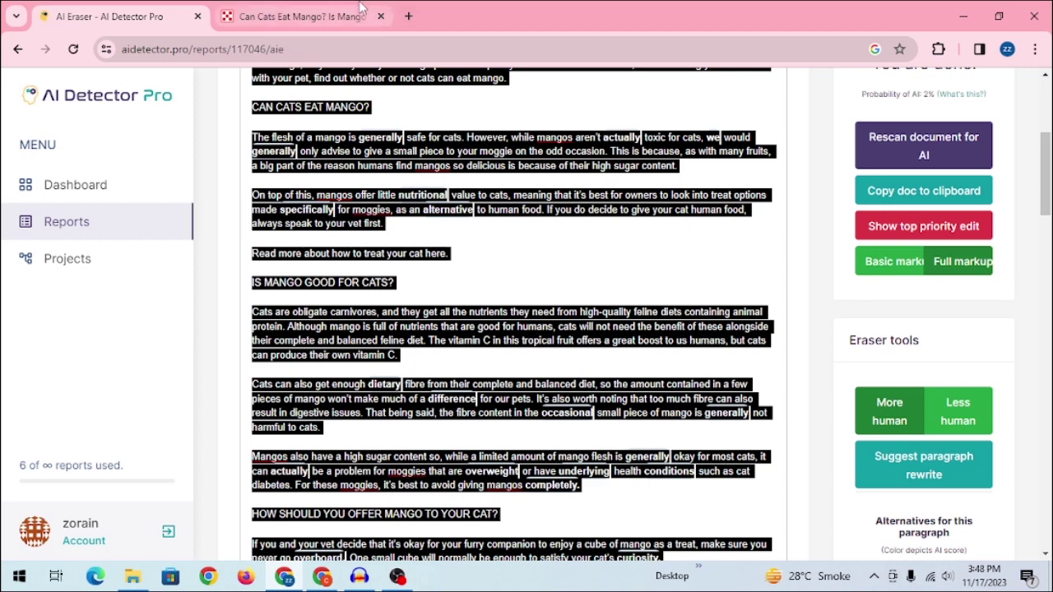
pyautogui.scroll(4, 332, 175)
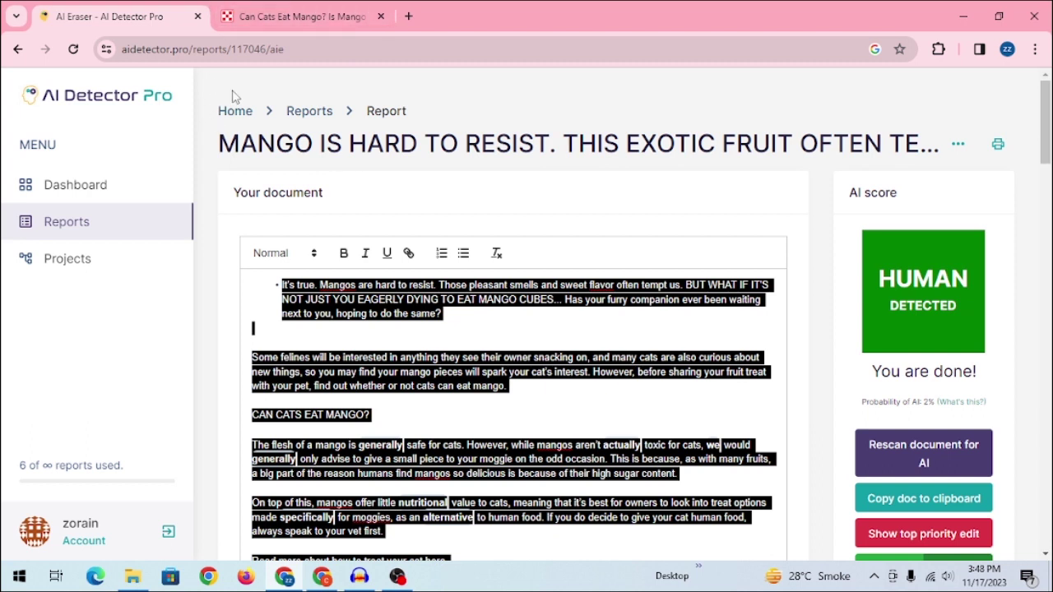
# Step: Return to the dashboard, review the latest reports and open the additional tools page
pyautogui.click(79, 201)
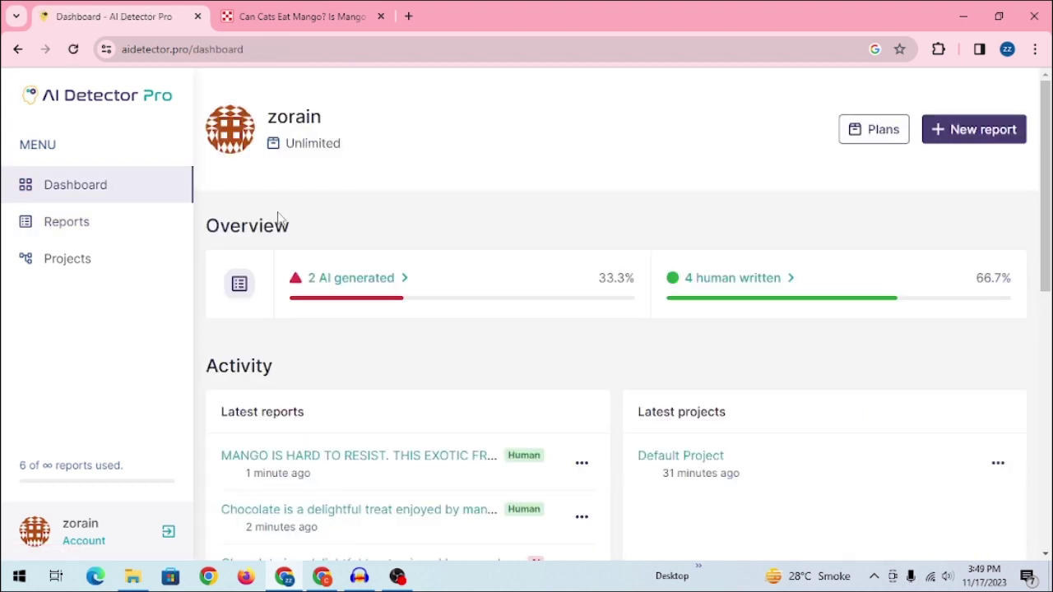
pyautogui.scroll(-4, 494, 209)
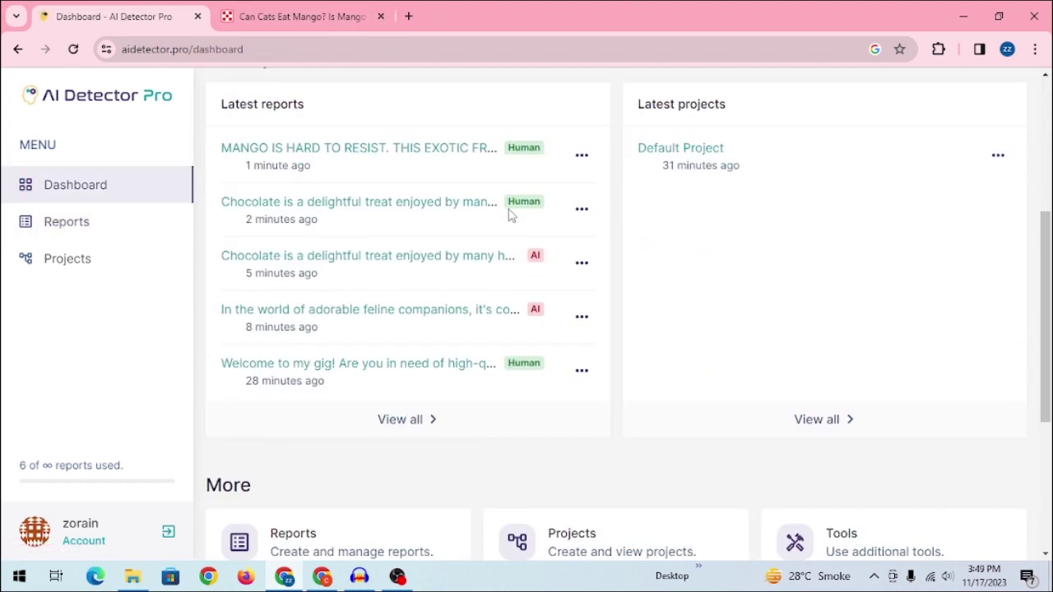
pyautogui.scroll(-2, 510, 215)
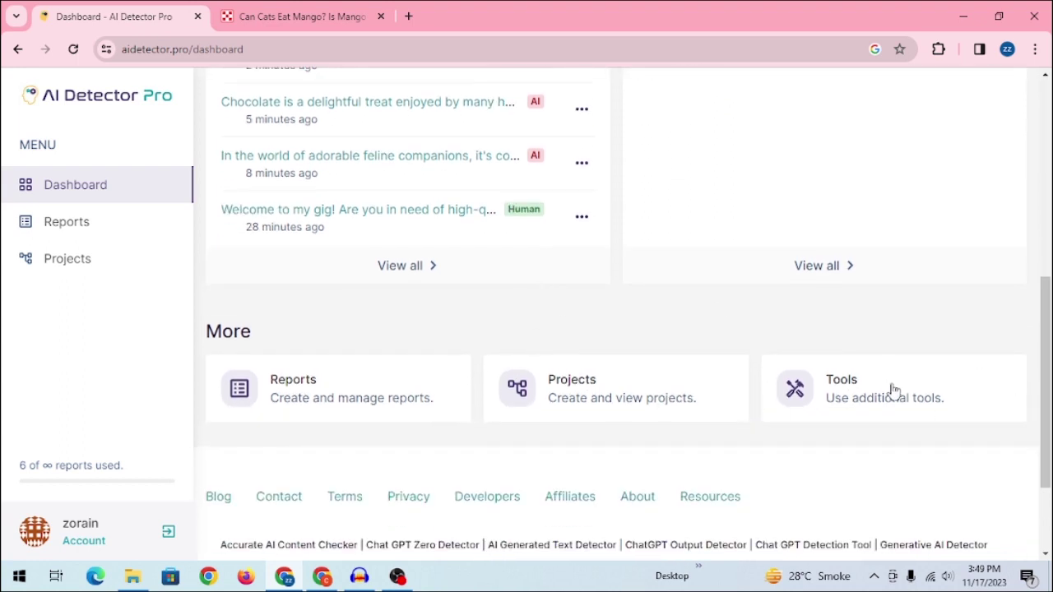
pyautogui.click(860, 395)
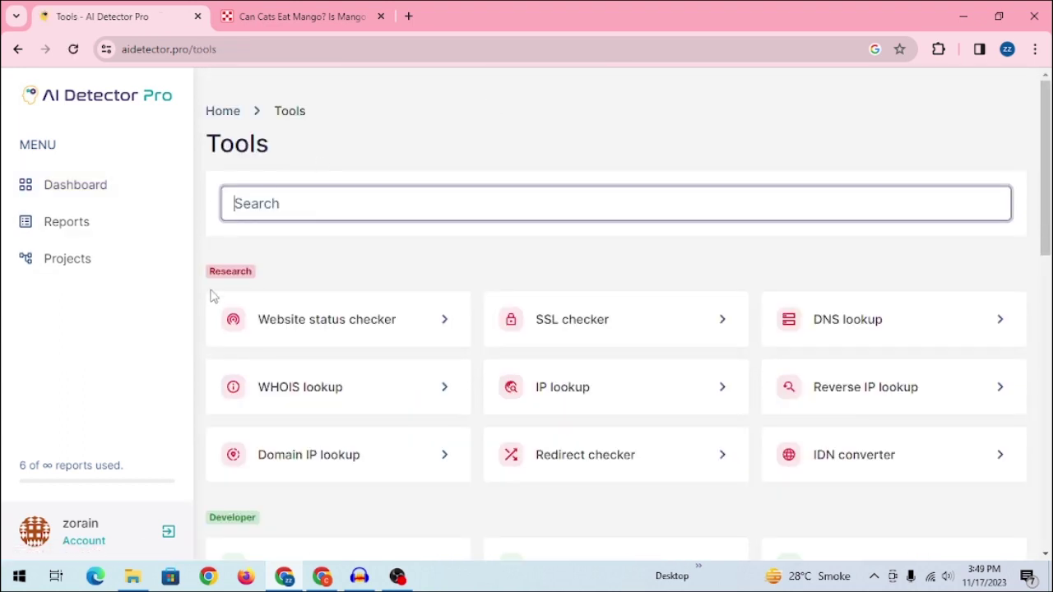
pyautogui.middleClick(623, 340)
pyautogui.click(293, 8)
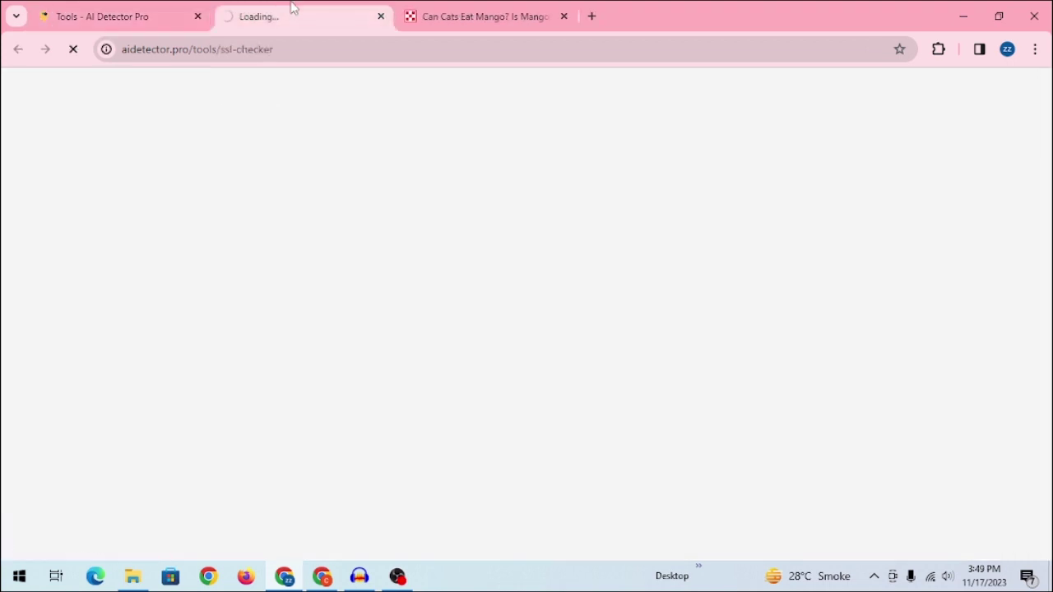
pyautogui.click(115, 9)
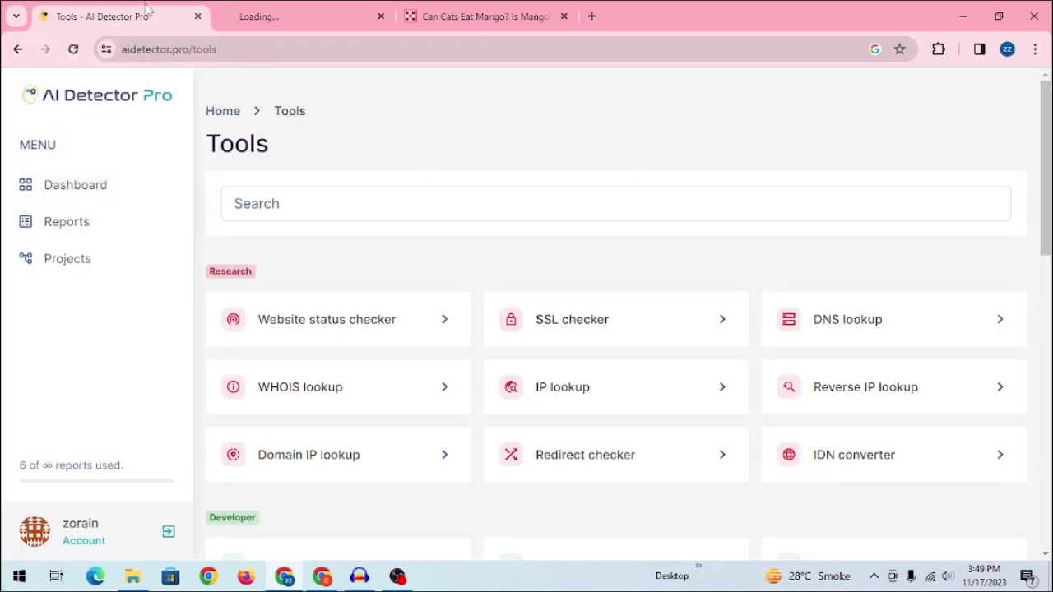
pyautogui.click(347, 9)
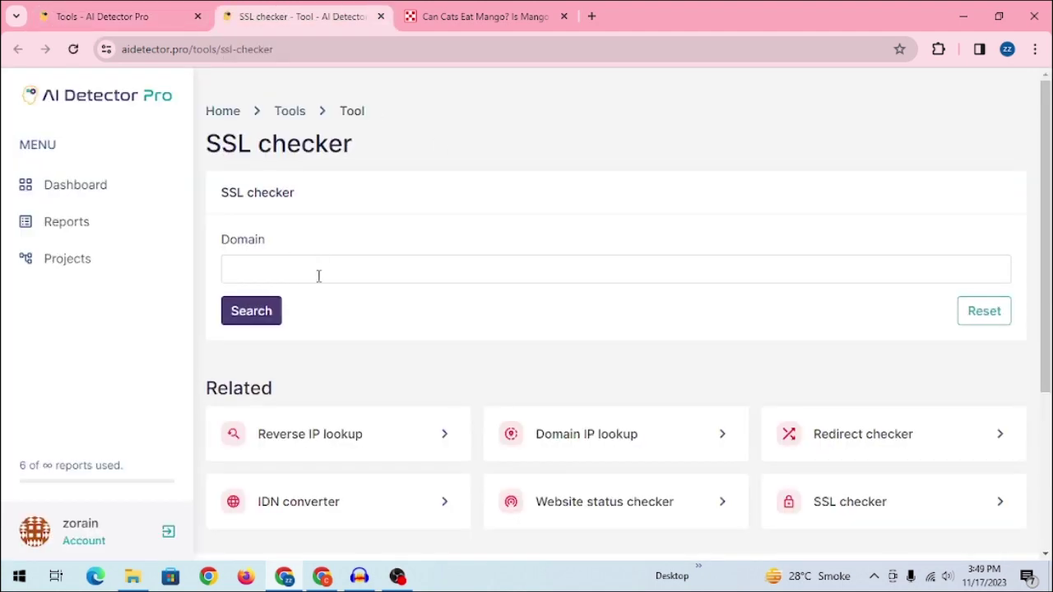
pyautogui.click(319, 276)
# Step: Open the Website status checker from the tools list in a new tab and check the domain biggiethc.com
pyautogui.hotkey('ctrl', 'shift', 'Tab')
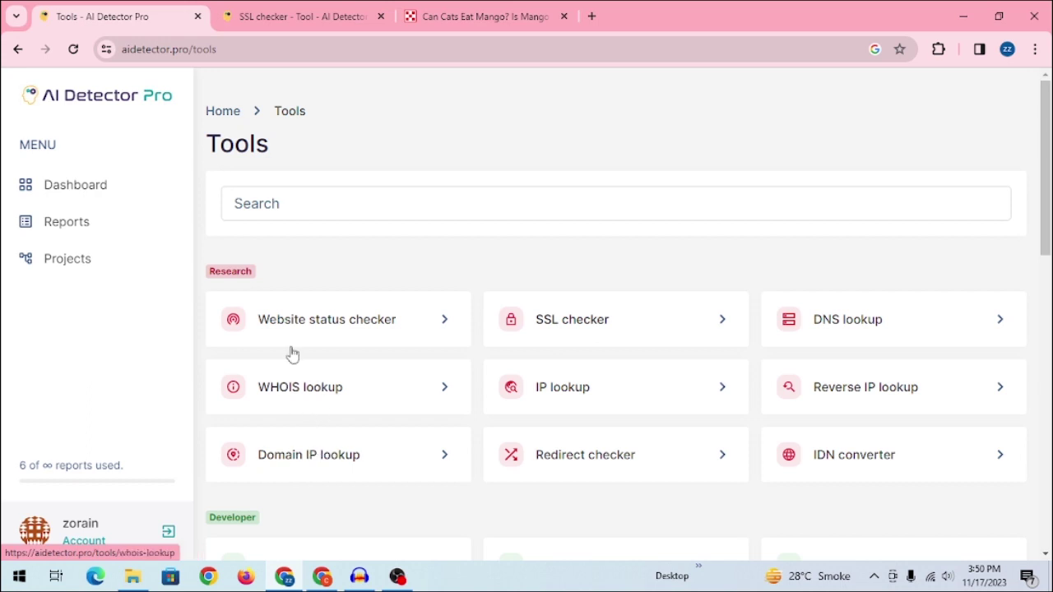
pyautogui.middleClick(336, 338)
pyautogui.click(535, 8)
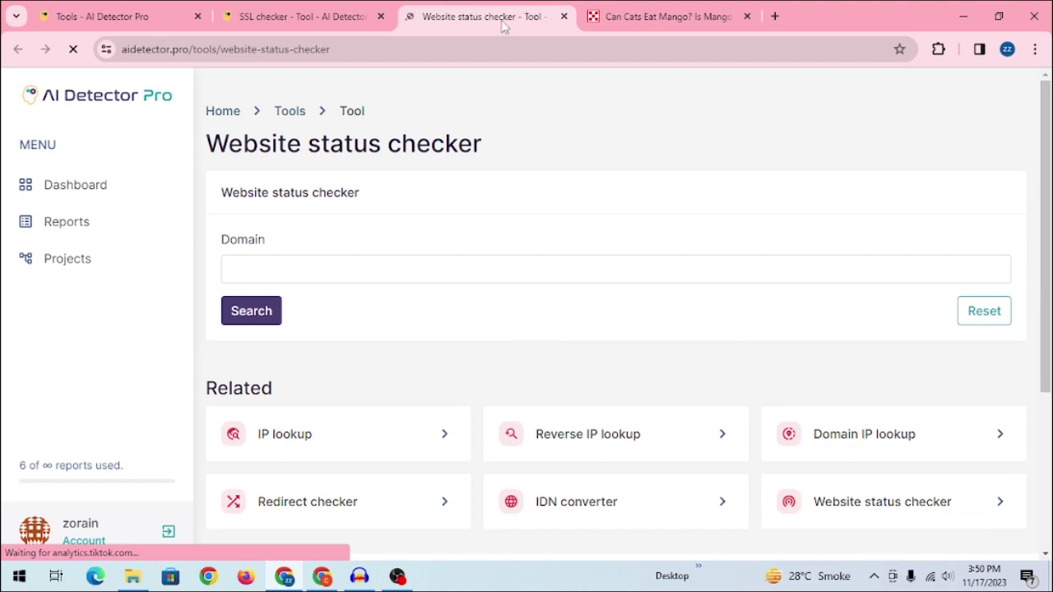
pyautogui.click(341, 265)
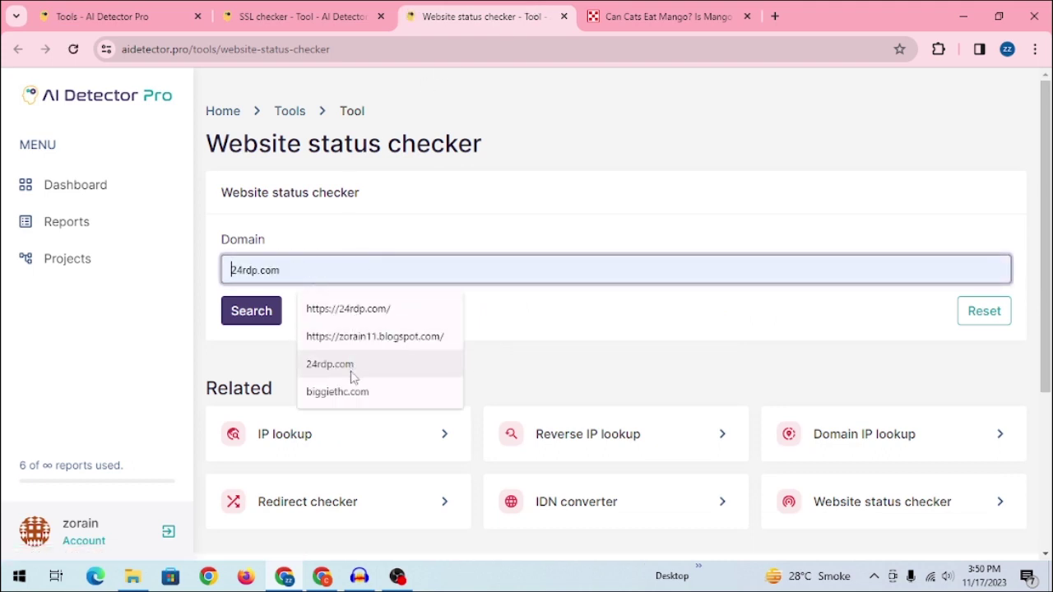
pyautogui.click(337, 392)
pyautogui.click(262, 310)
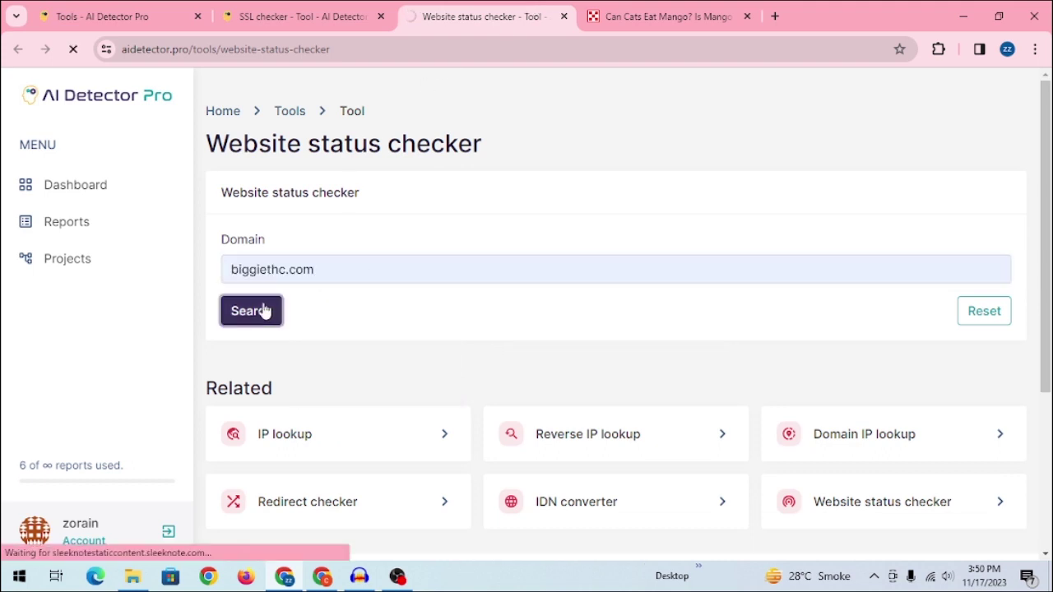
# Step: Examine the URL, response code and load time in the status result for biggiethc.com
pyautogui.scroll(-2, 512, 291)
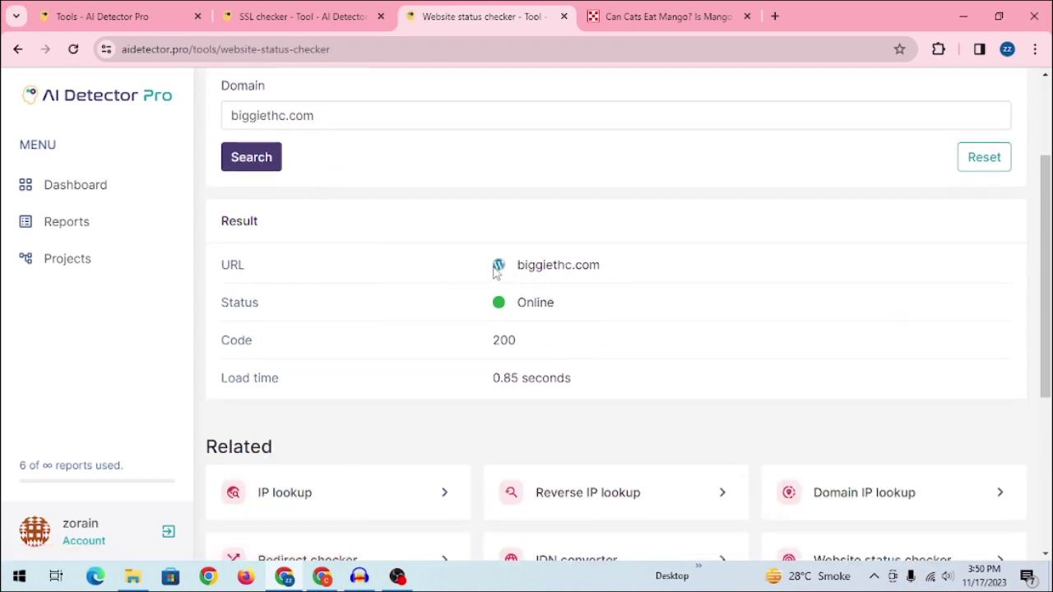
pyautogui.moveTo(512, 265); pyautogui.dragTo(652, 274)
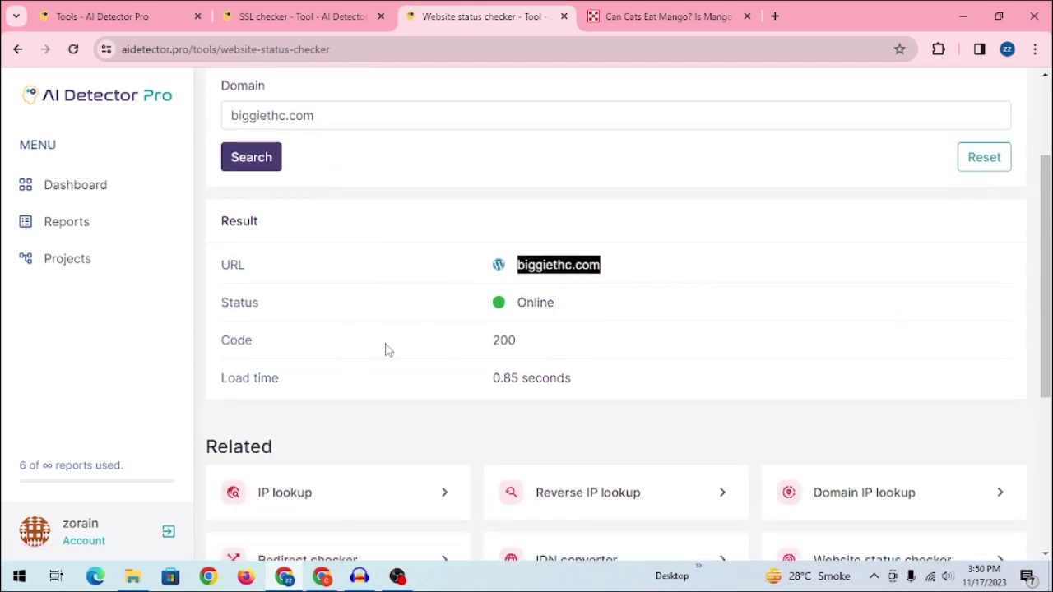
pyautogui.moveTo(485, 342); pyautogui.dragTo(554, 341)
pyautogui.scroll(-1, 585, 334)
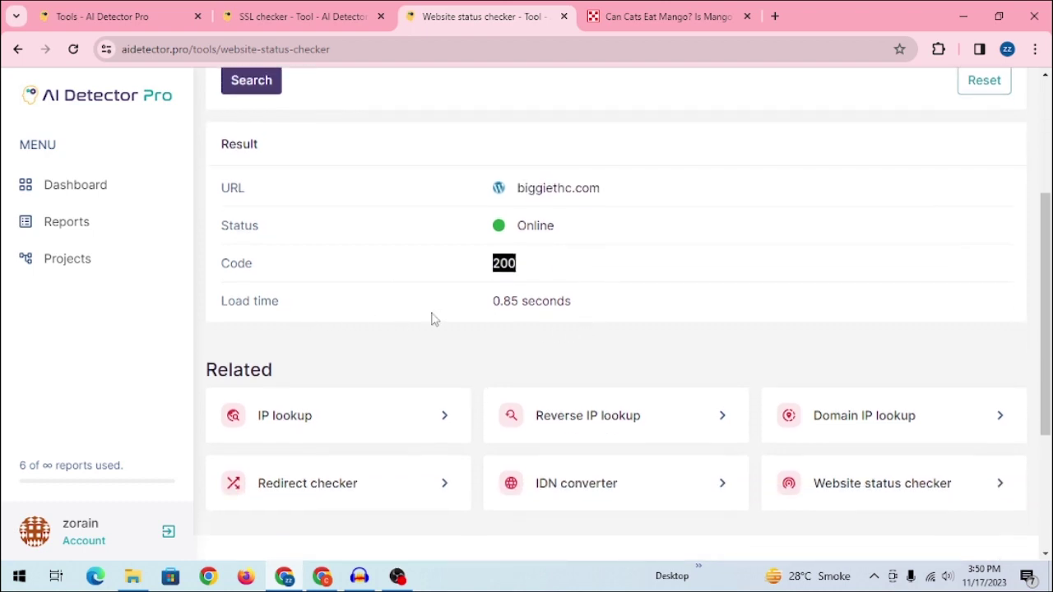
pyautogui.doubleClick(509, 302)
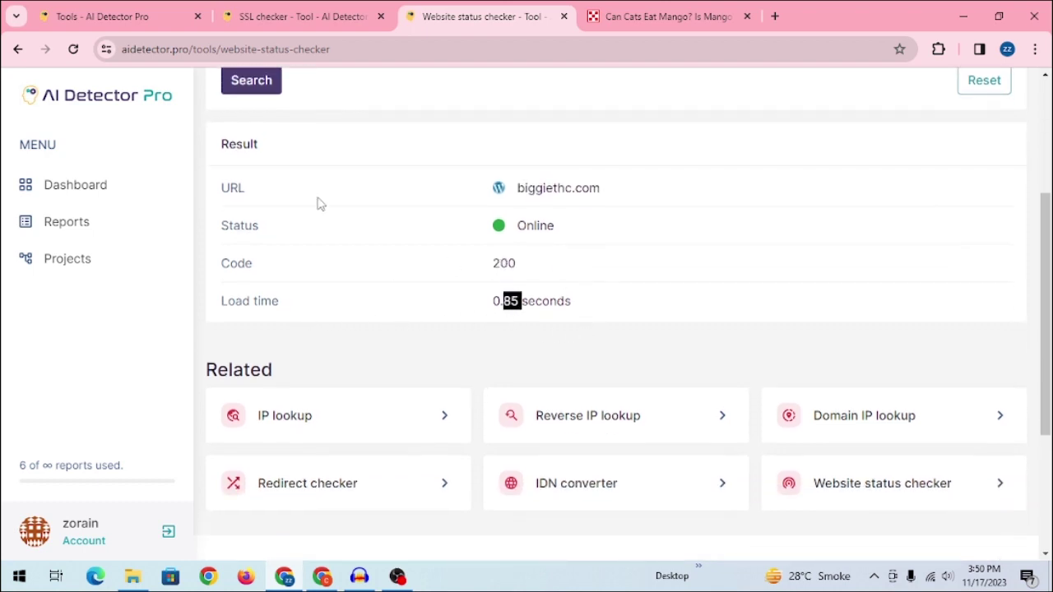
# Step: Revisit the SSL checker page, view its related tools and return to the tools list
pyautogui.click(246, 16)
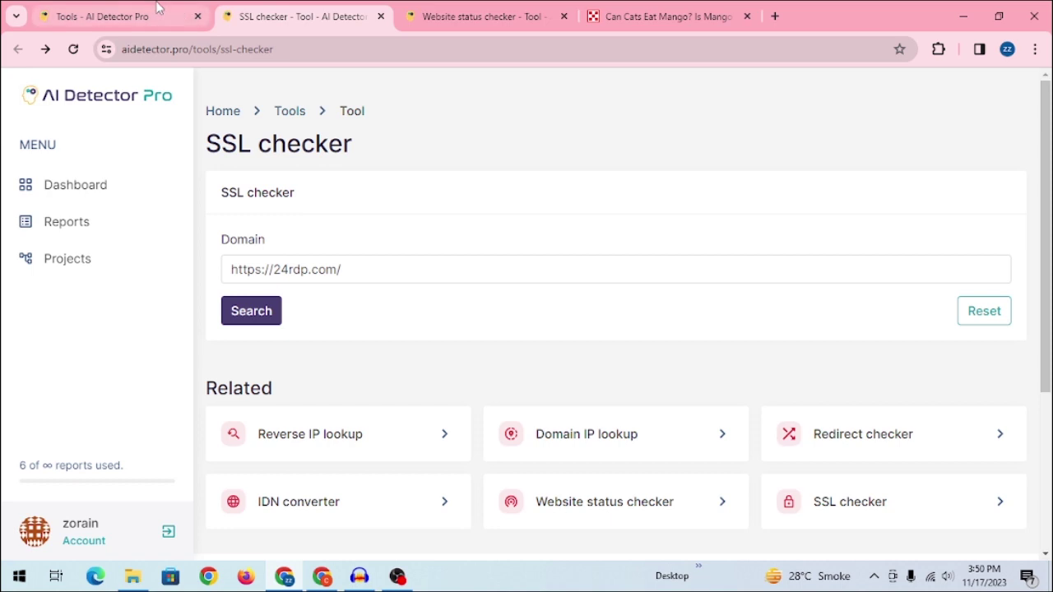
pyautogui.scroll(-3, 436, 164)
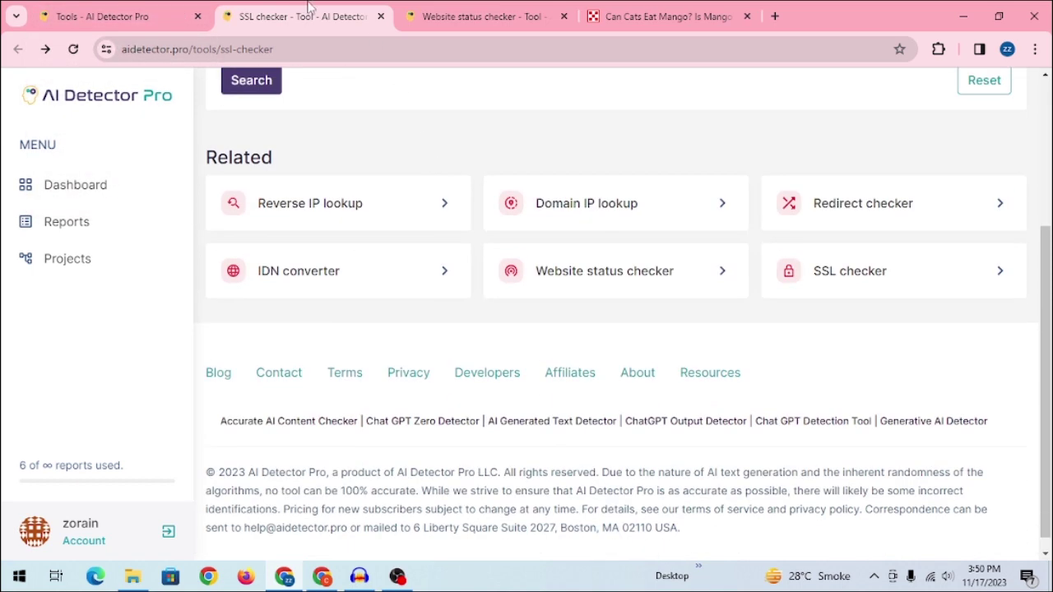
pyautogui.click(58, 10)
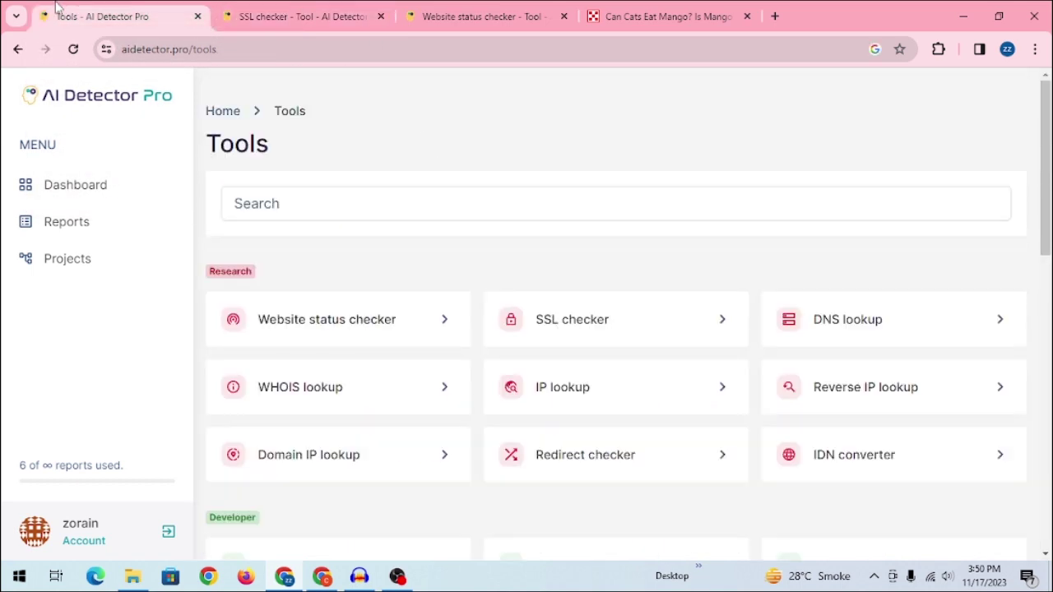
# Step: Open the QR generator in a new tab and try to generate a code from the pasted mango article at the default size
pyautogui.scroll(-5, 714, 292)
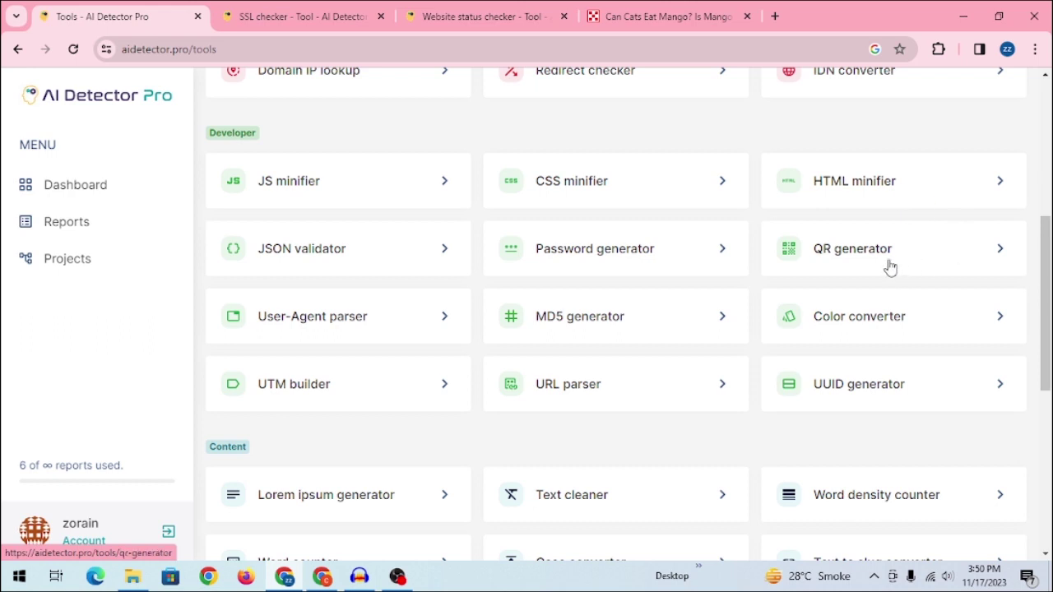
pyautogui.scroll(-1, 889, 265)
pyautogui.middleClick(608, 107)
pyautogui.click(592, 17)
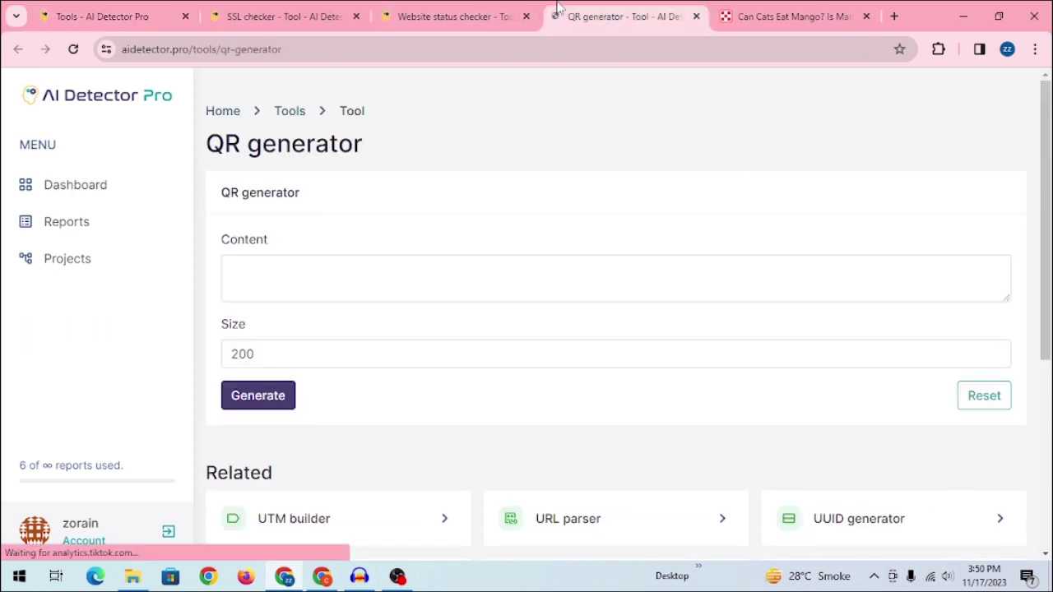
pyautogui.click(395, 291)
pyautogui.write('Now that you know cats can eat mango, check out other fruits your cat might be interested in. Discover if cats can eat grapes and find out if you can give your cat bananas safely.')
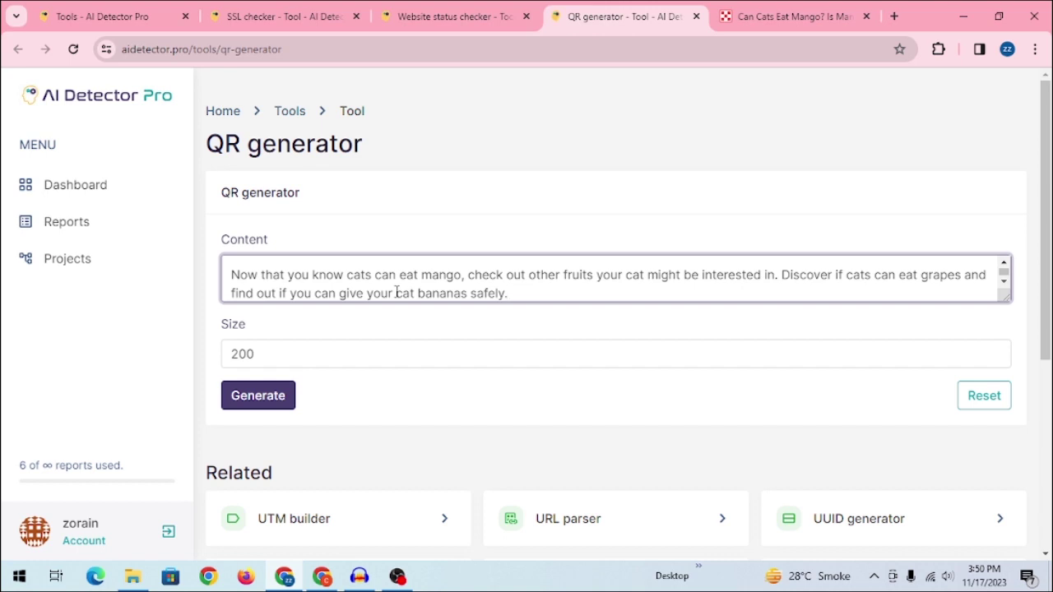
pyautogui.click(292, 360)
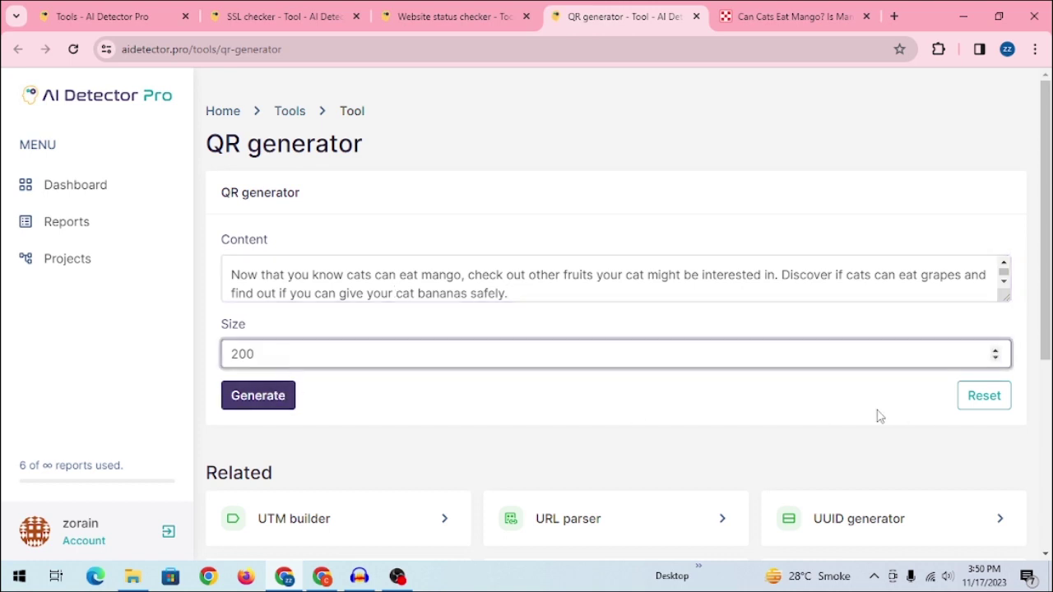
pyautogui.click(279, 417)
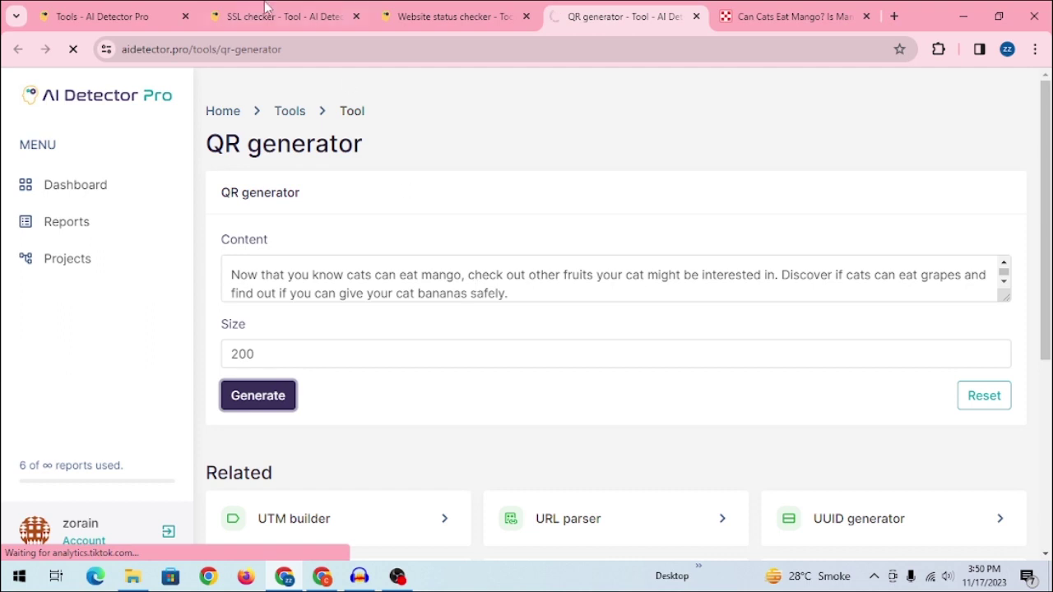
# Step: Open the Password generator from the tools list, review its length and character options, and return to the list
pyautogui.hotkey('ctrl', '1')
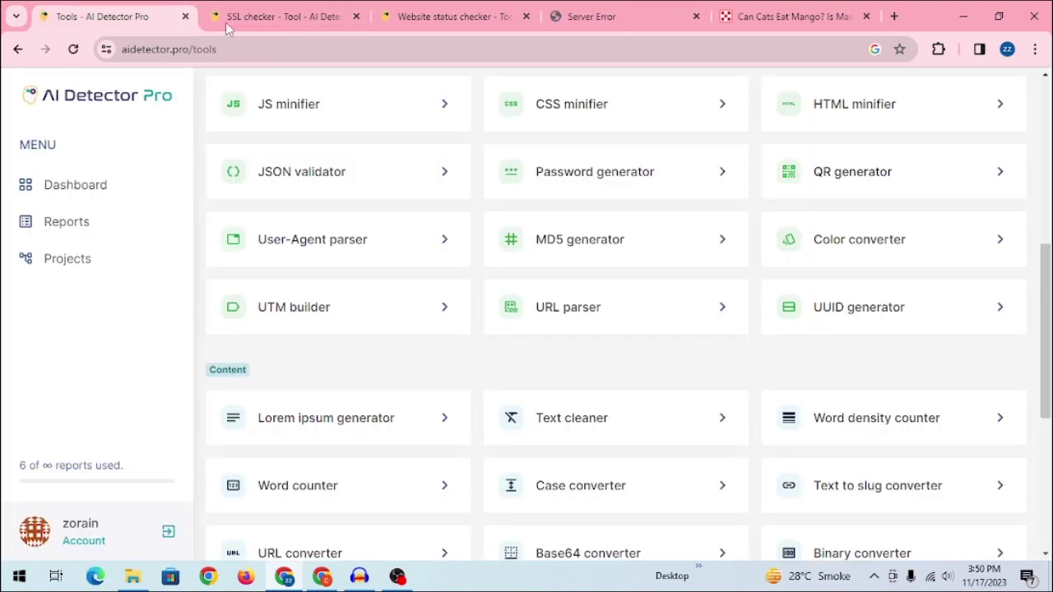
pyautogui.click(620, 190)
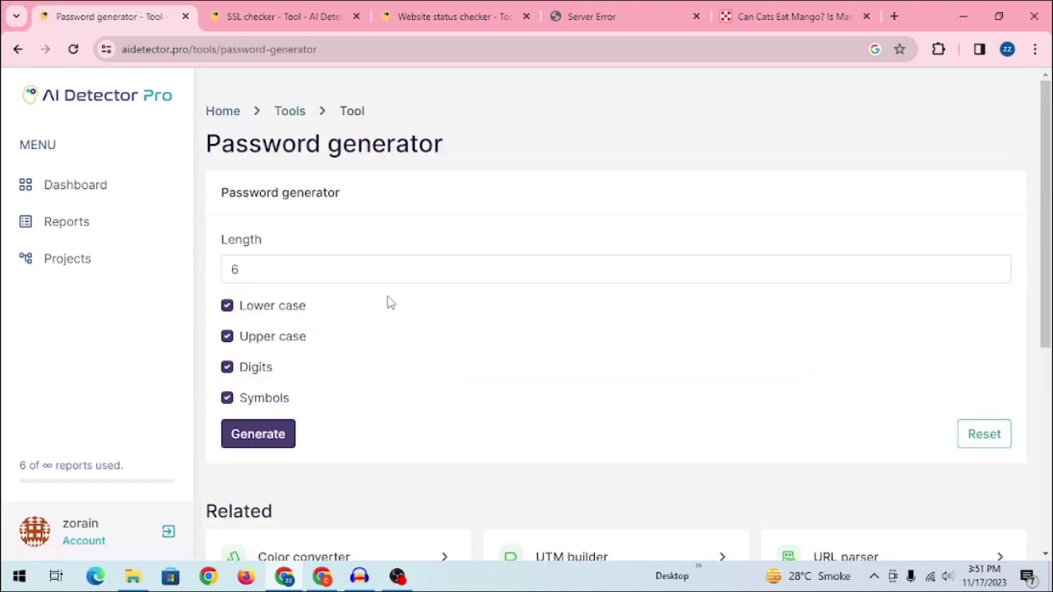
pyautogui.scroll(-2, 444, 320)
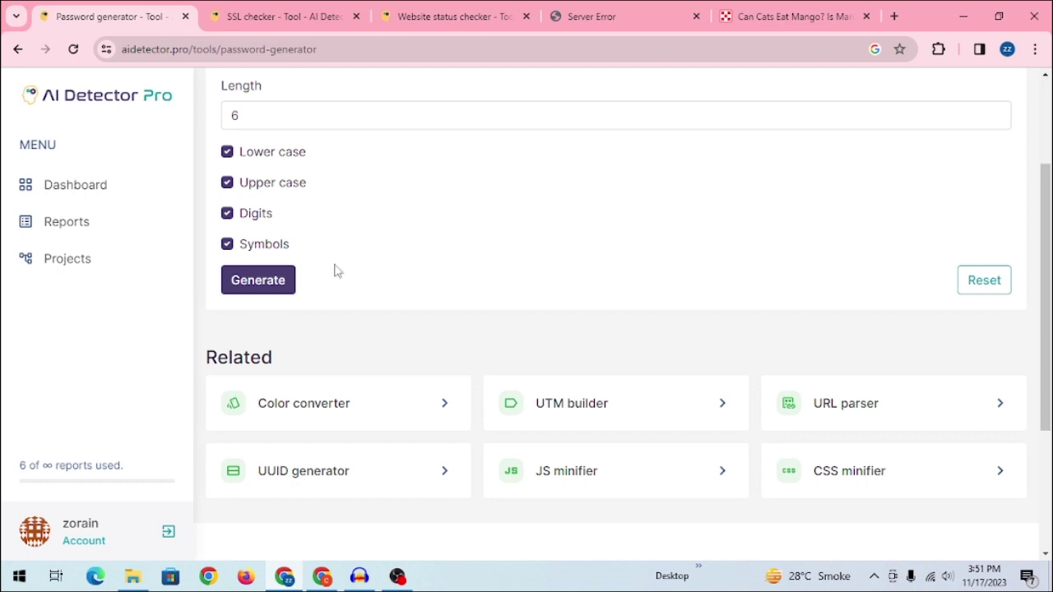
pyautogui.scroll(1, 336, 270)
pyautogui.click(18, 49)
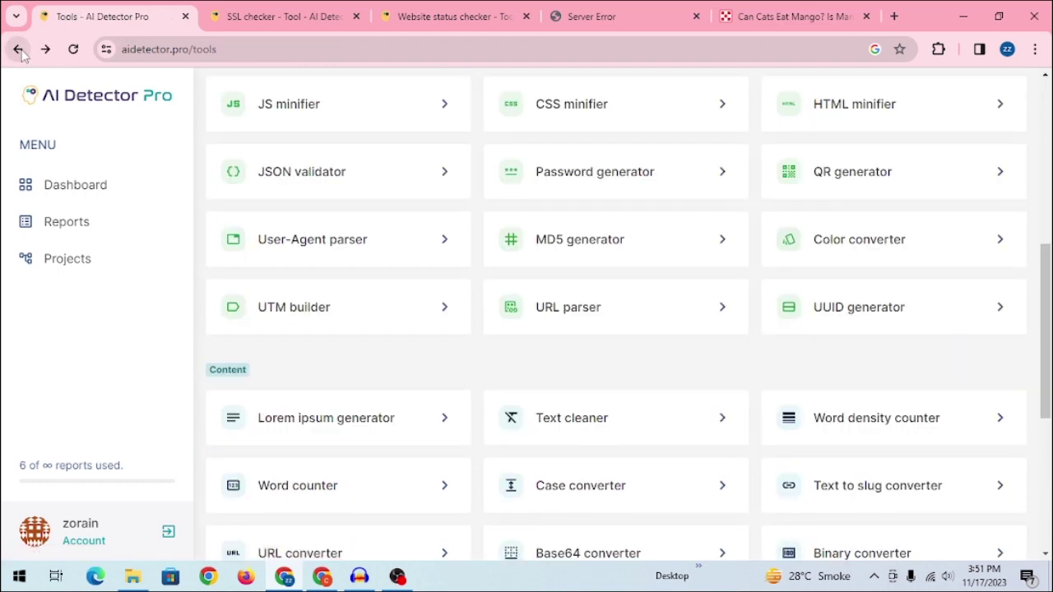
# Step: Check the QR generator tab, close it and return to the tools list
pyautogui.click(561, 7)
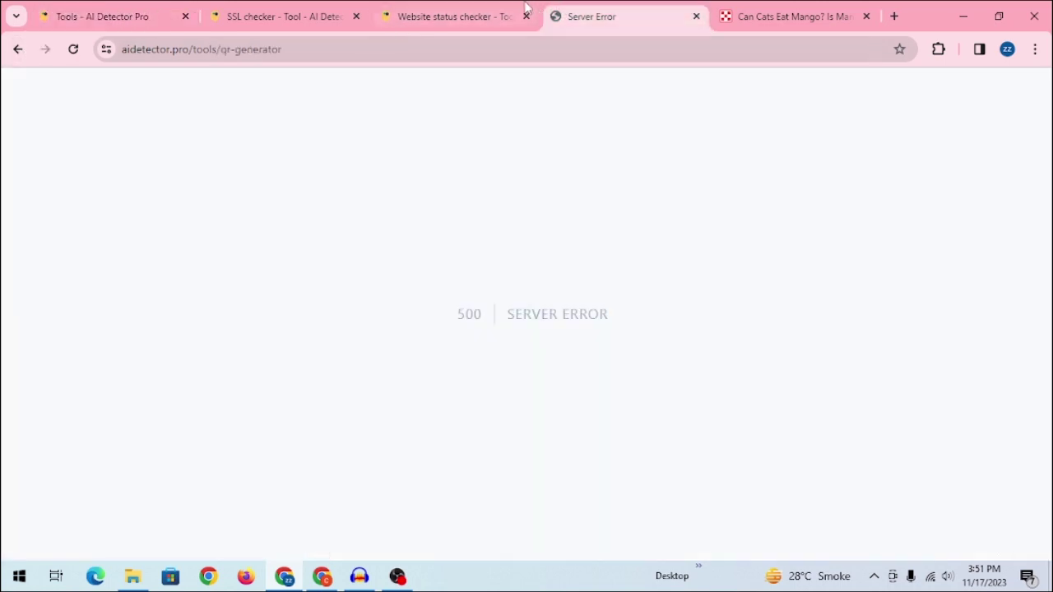
pyautogui.click(523, 7)
pyautogui.click(696, 16)
pyautogui.click(99, 20)
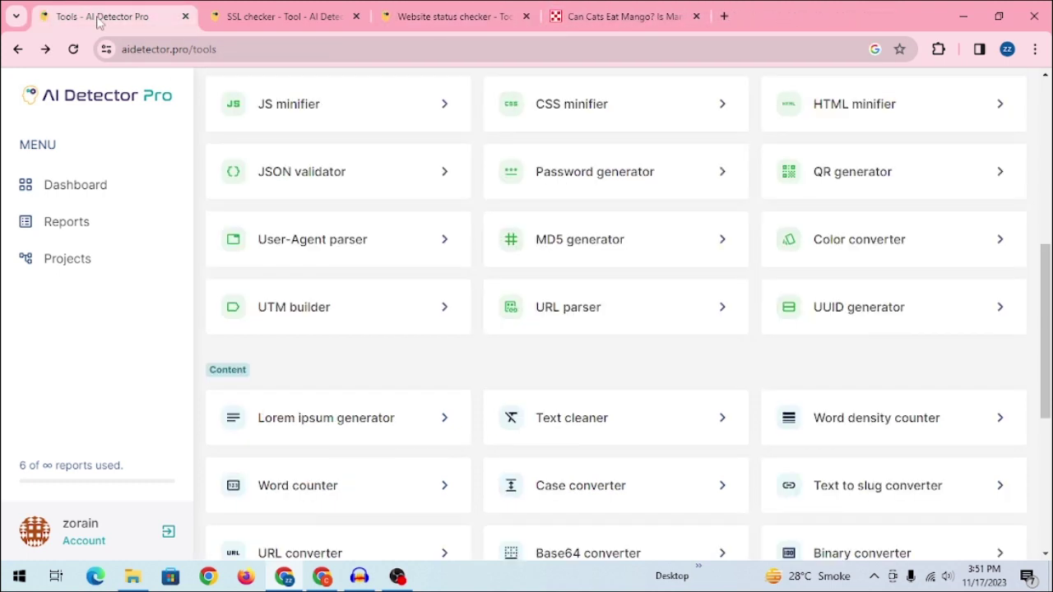
# Step: Open the Word density counter from the Content tools and count the word densities of the pasted mango article
pyautogui.scroll(1, 689, 200)
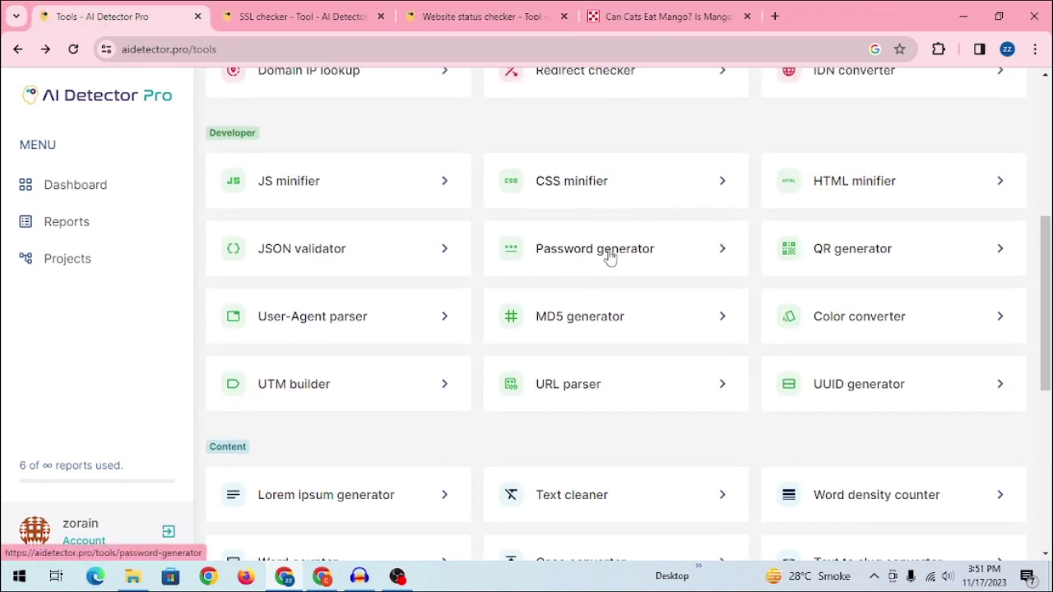
pyautogui.scroll(-2, 605, 265)
pyautogui.scroll(-2, 604, 263)
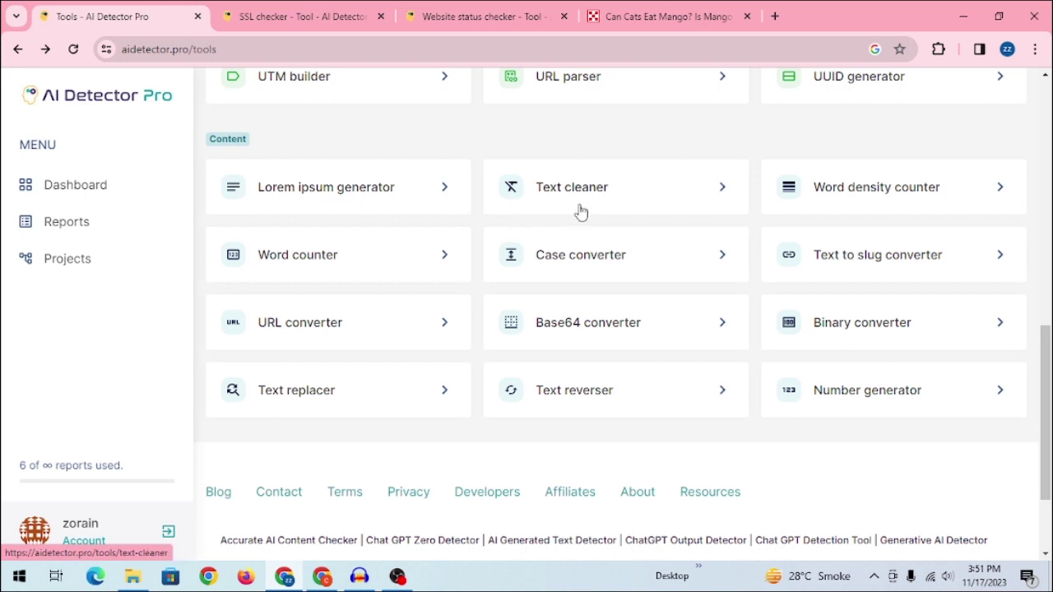
pyautogui.click(863, 202)
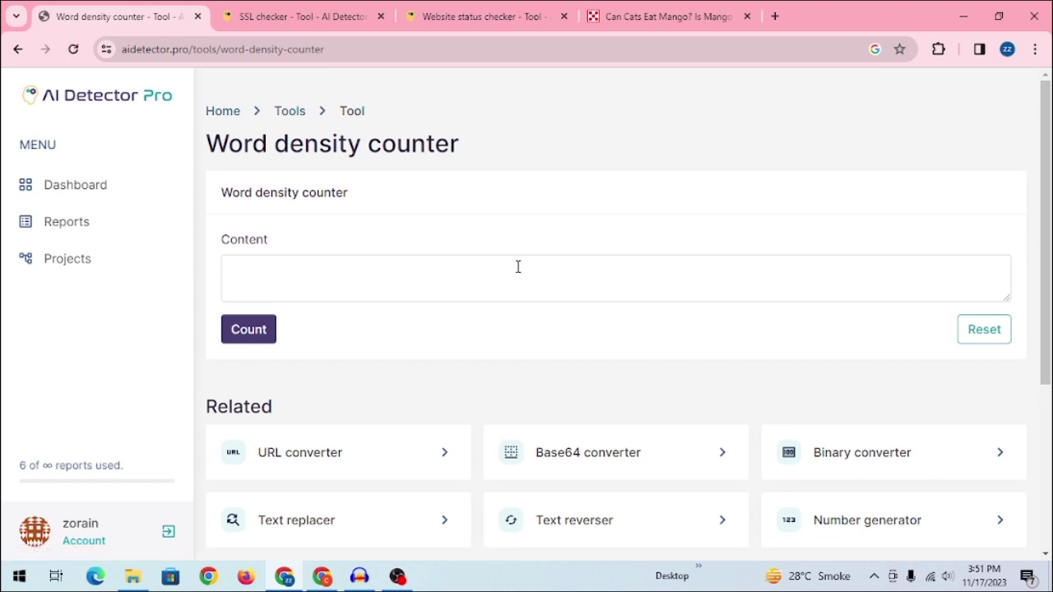
pyautogui.click(421, 284)
pyautogui.write('Now that you know cats can eat mango, check out other fruits your cat might be interested in. Discover if cats can eat grapes and find out if you can give your cat bananas safely.')
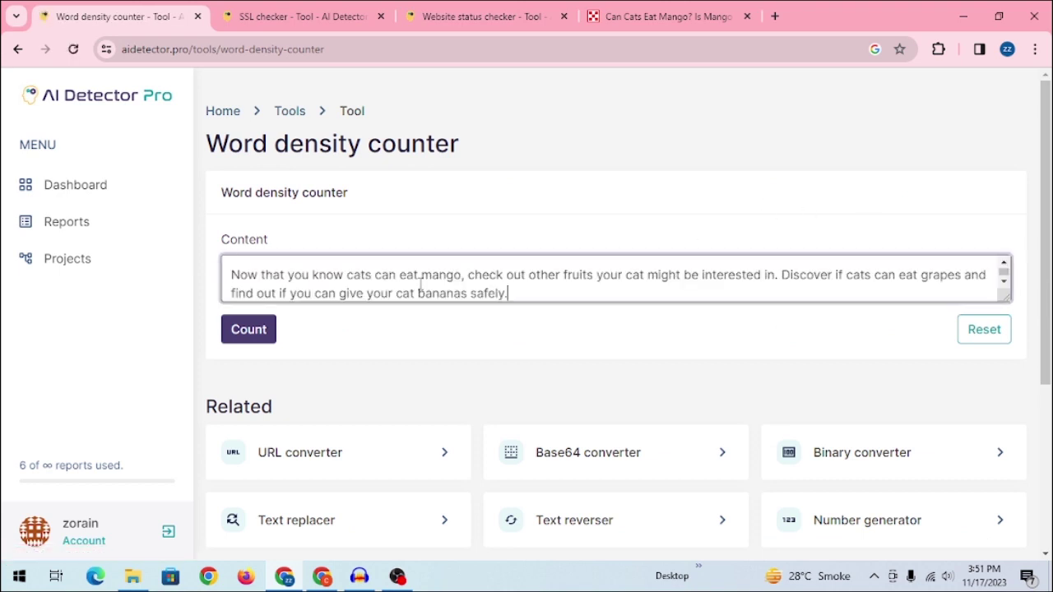
pyautogui.click(265, 344)
# Step: Examine the keyword counts and densities for the article, and view the counter's related tools
pyautogui.scroll(-2, 712, 261)
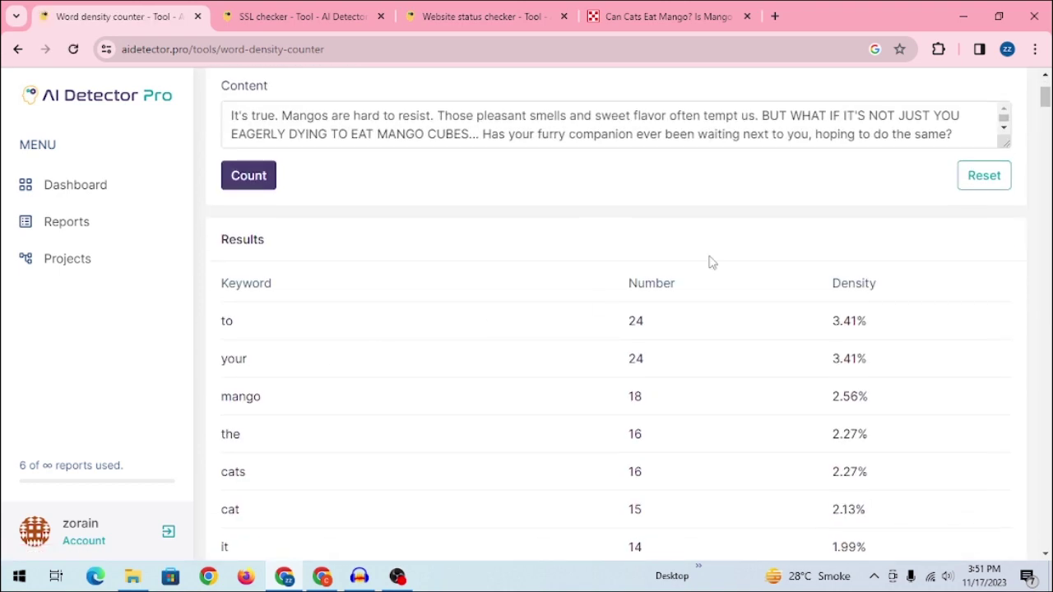
pyautogui.scroll(-1, 592, 247)
pyautogui.doubleClick(681, 243)
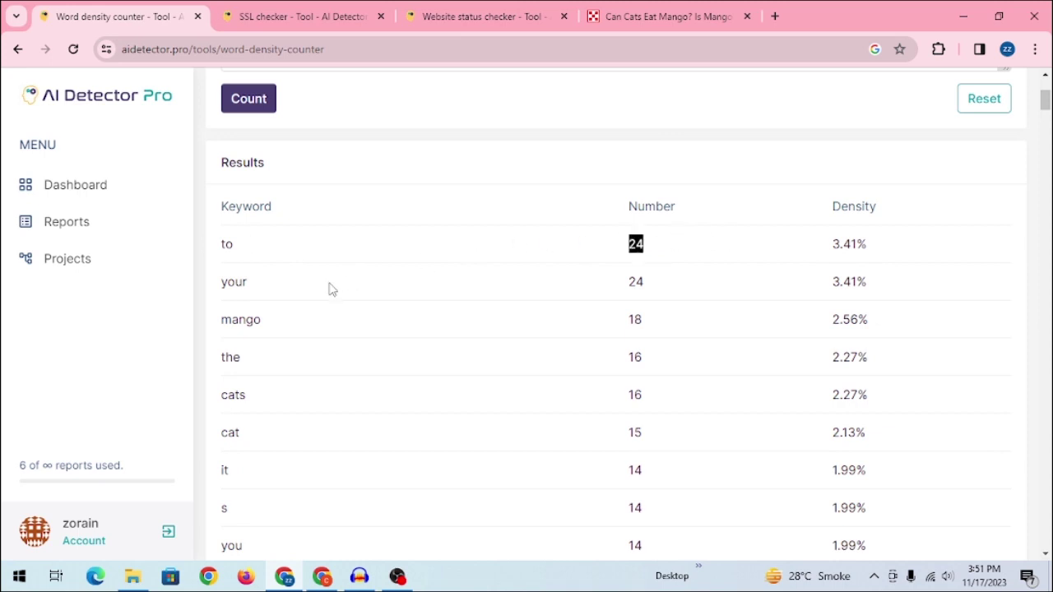
pyautogui.click(245, 287)
pyautogui.doubleClick(640, 284)
pyautogui.click(245, 337)
pyautogui.scroll(-15, 298, 376)
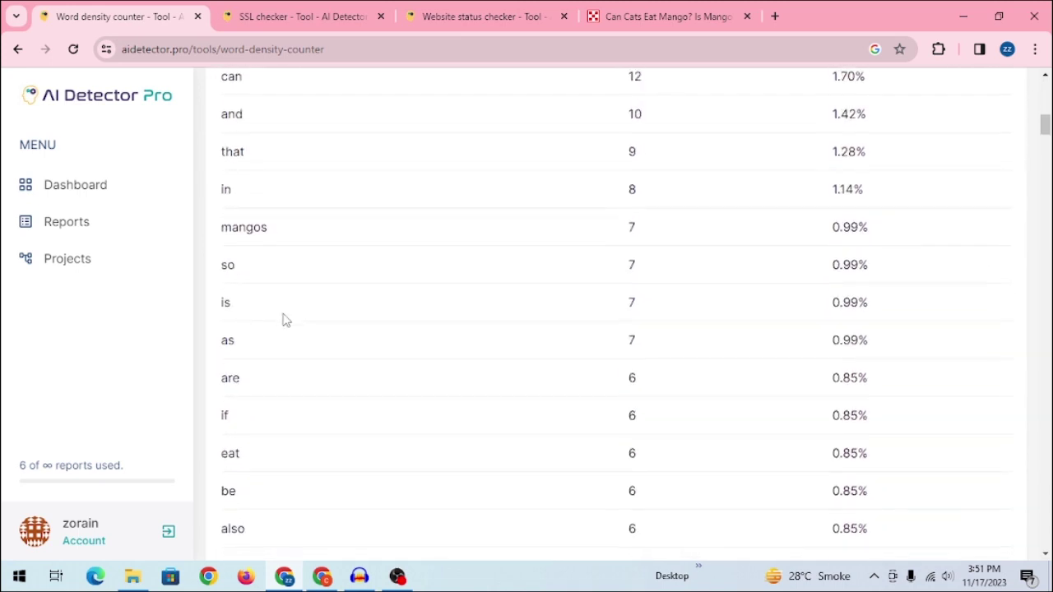
pyautogui.scroll(-15, 285, 319)
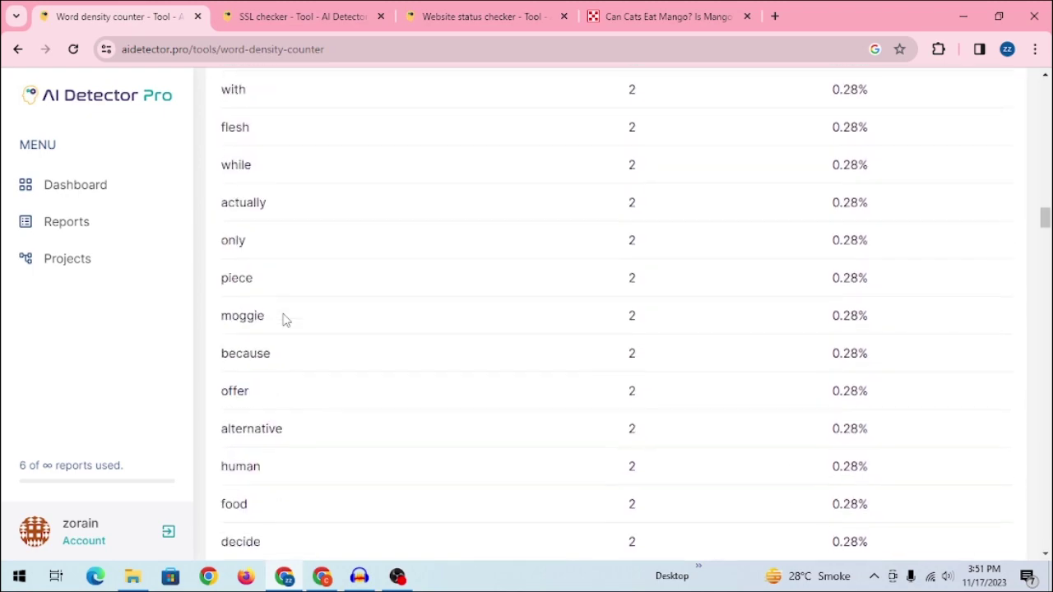
pyautogui.moveTo(1043, 251); pyautogui.dragTo(1023, 137)
pyautogui.scroll(10, 726, 134)
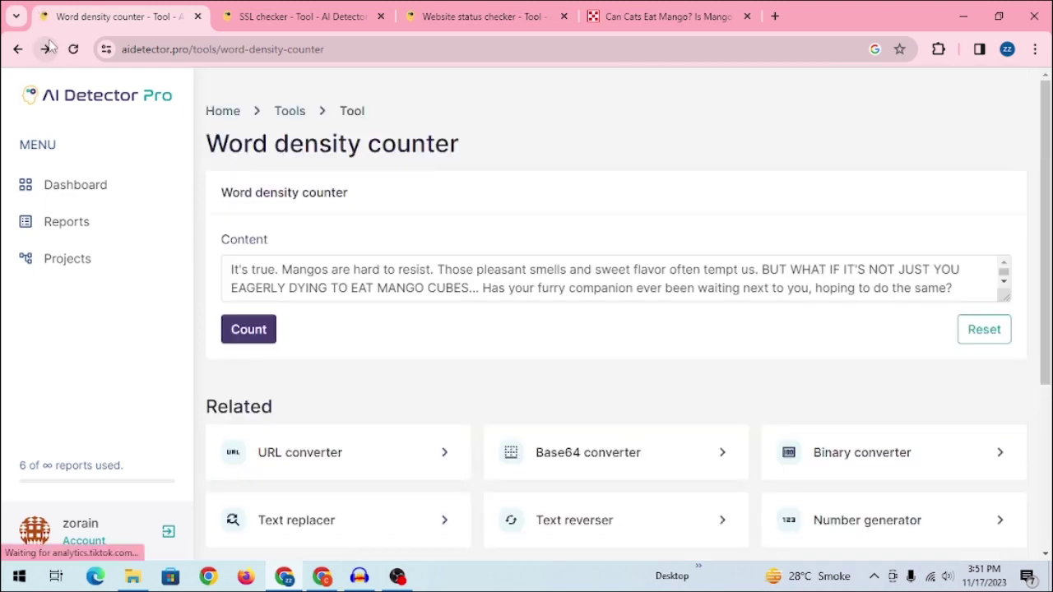
pyautogui.scroll(-3, 831, 383)
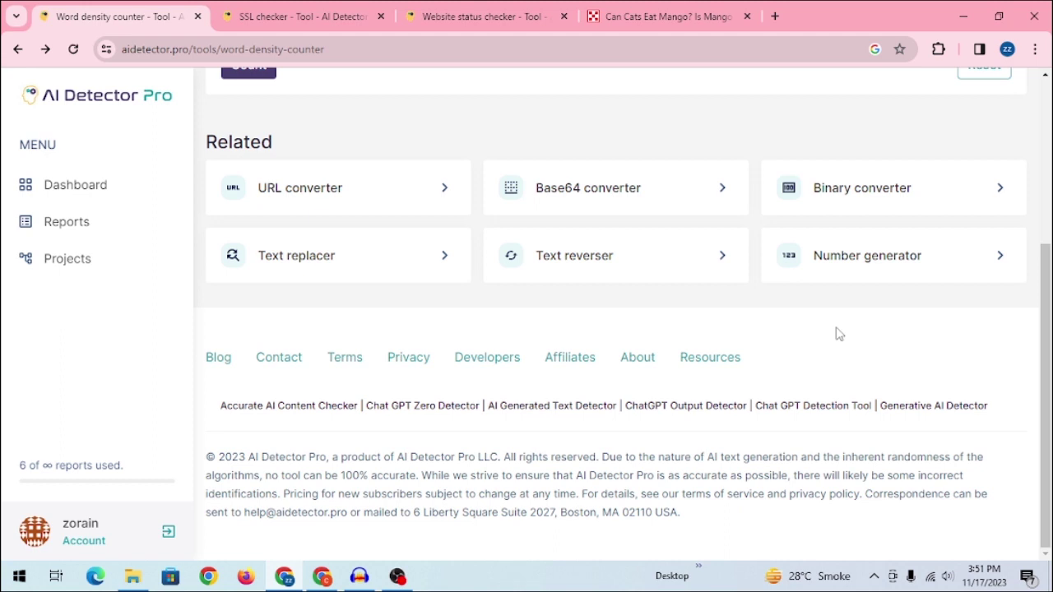
# Step: Return to the dashboard and open the latest Human-rated report on the chocolate article
pyautogui.scroll(3, 837, 334)
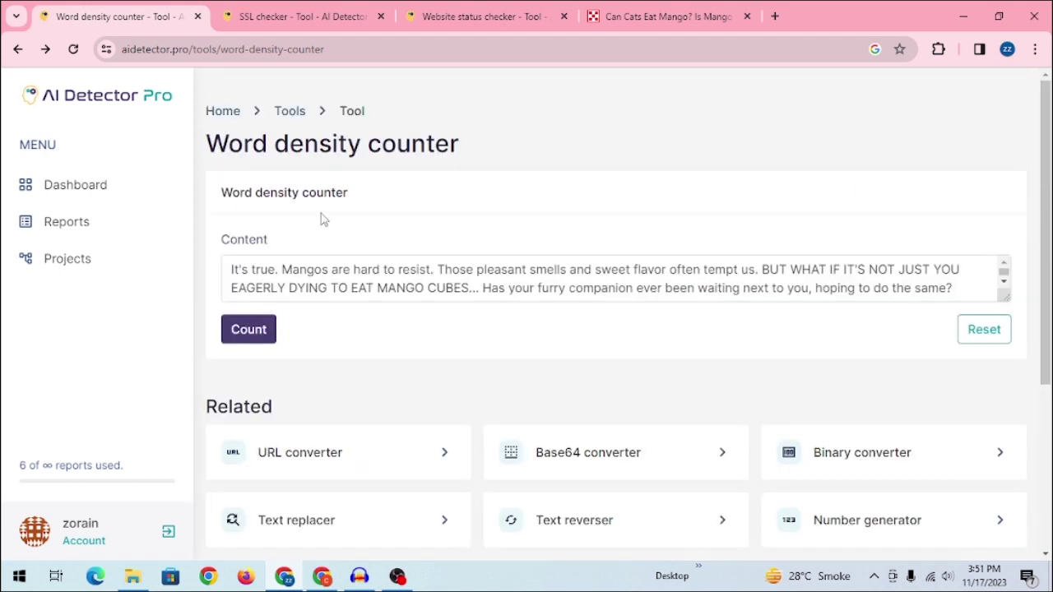
pyautogui.click(100, 97)
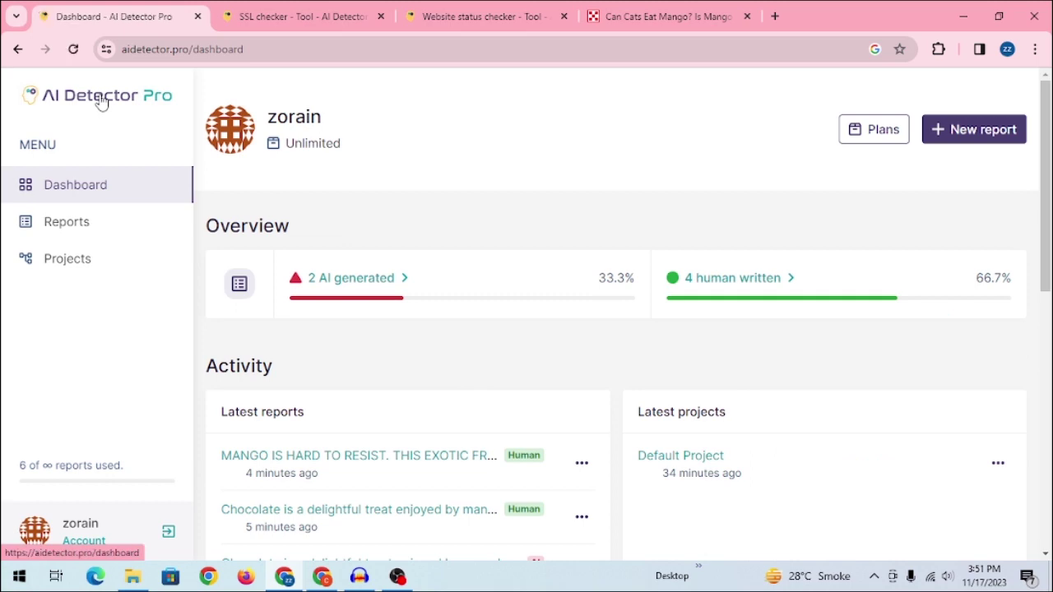
pyautogui.scroll(-3, 482, 225)
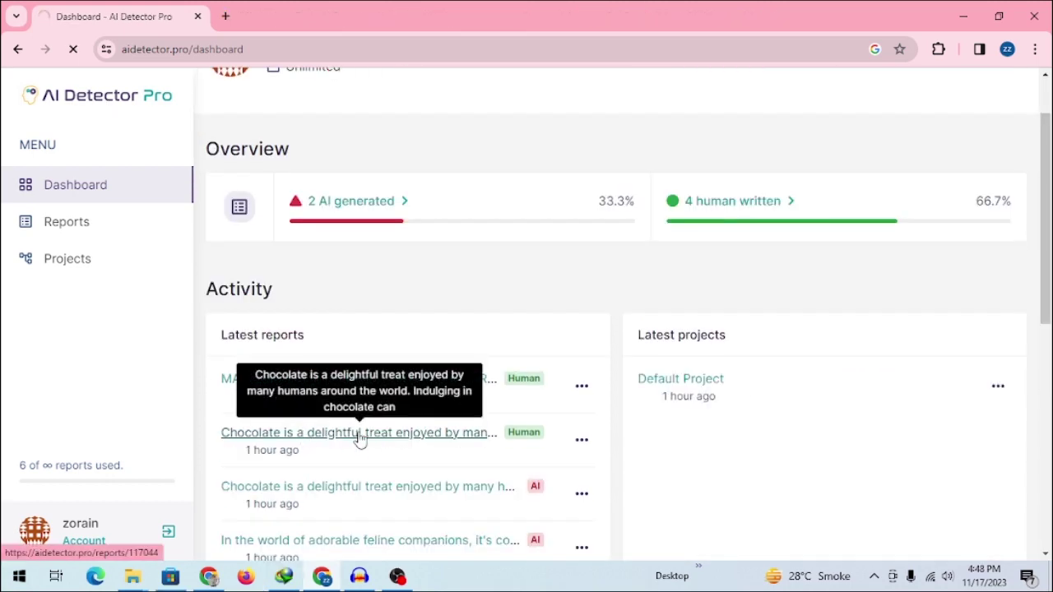
pyautogui.click(349, 434)
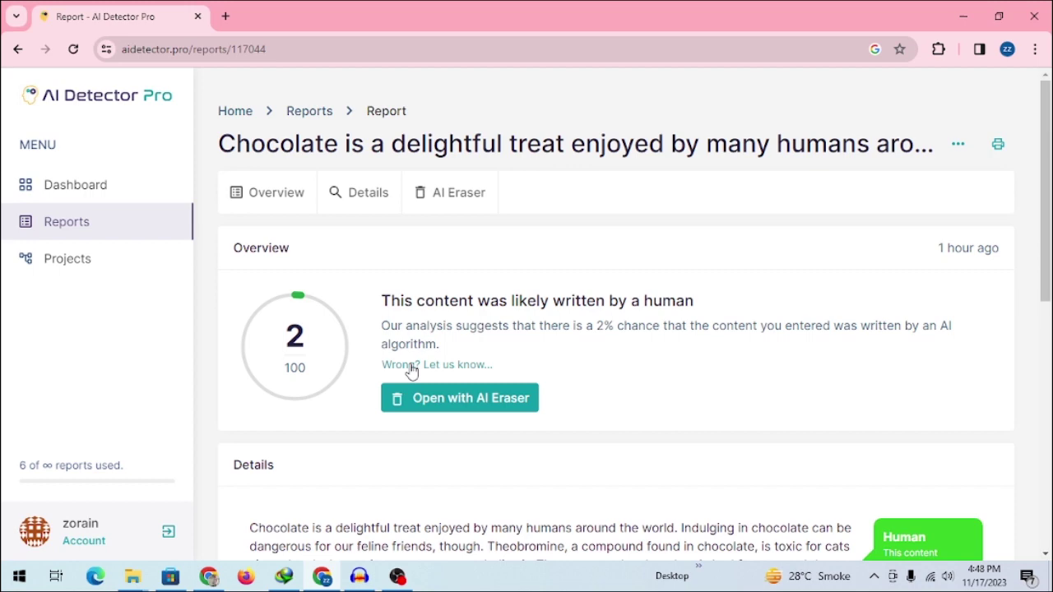
# Step: Select the full chocolate article text in the report's details section for copying
pyautogui.scroll(-3, 411, 372)
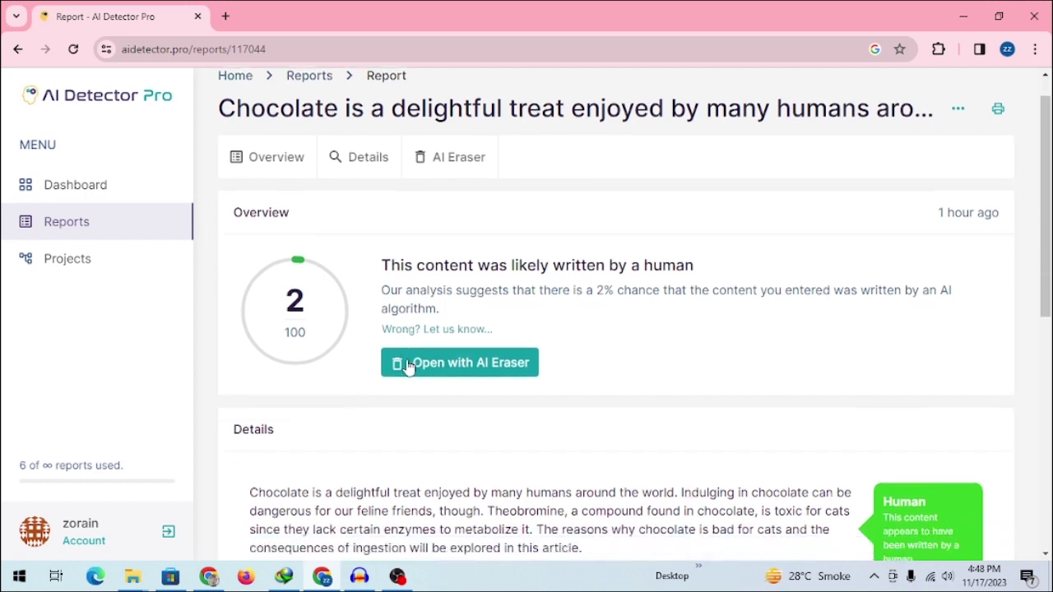
pyautogui.moveTo(251, 306); pyautogui.dragTo(351, 333)
pyautogui.scroll(-4, 450, 351)
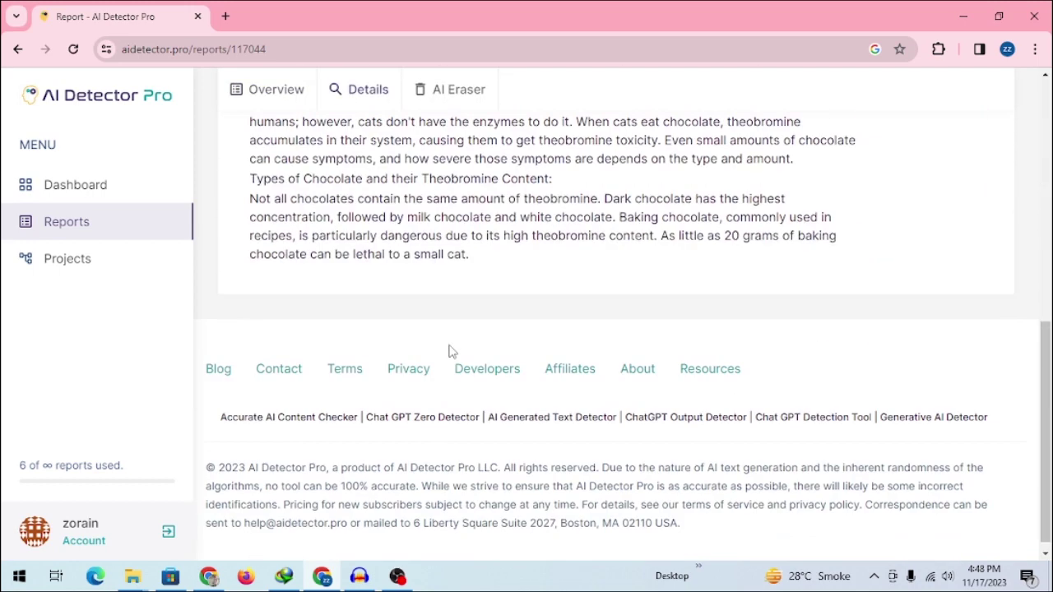
pyautogui.moveTo(505, 278); pyautogui.dragTo(500, 258)
# Step: Search Google in a new tab for "plagiarism checker" and open the SmallSEOTools plagiarism checker
pyautogui.click(225, 16)
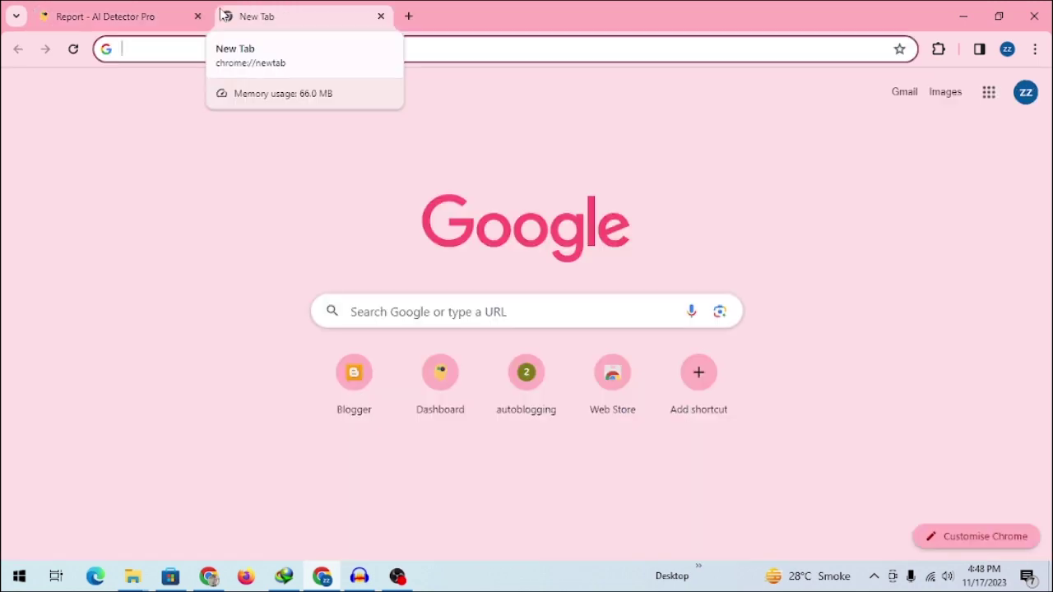
pyautogui.write('ai')
pyautogui.press('BackSpace')
pyautogui.press('BackSpace')
pyautogui.press('BackSpace')
pyautogui.write('plagris')
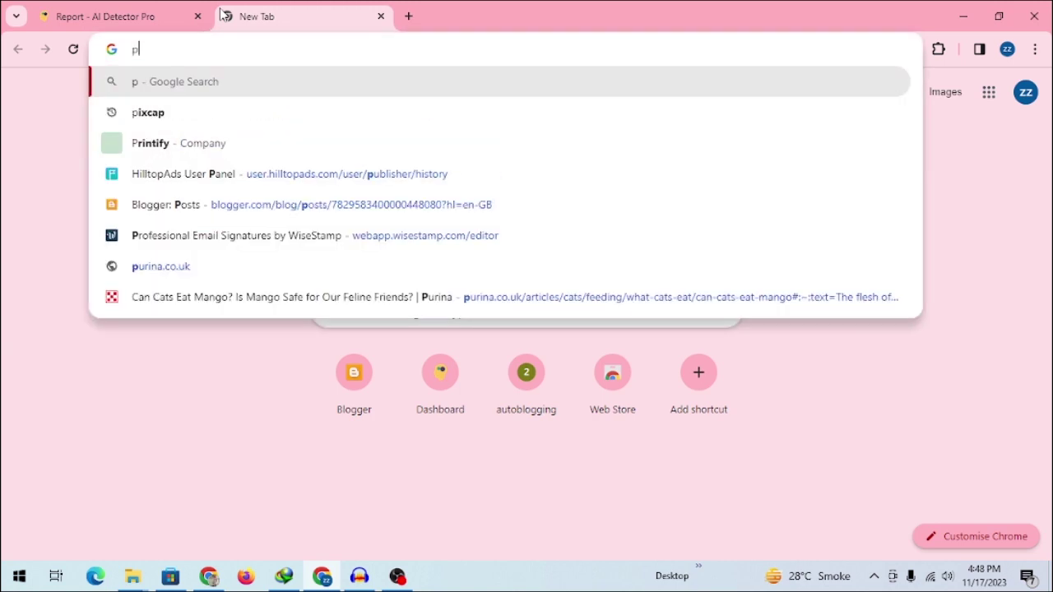
pyautogui.press('Down')
pyautogui.press('Return')
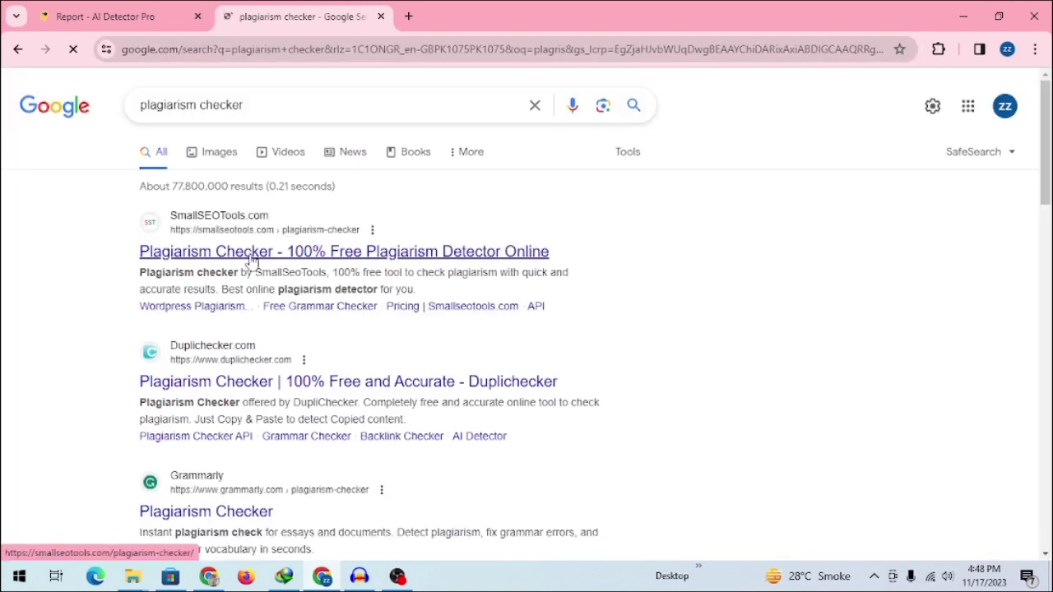
pyautogui.click(251, 260)
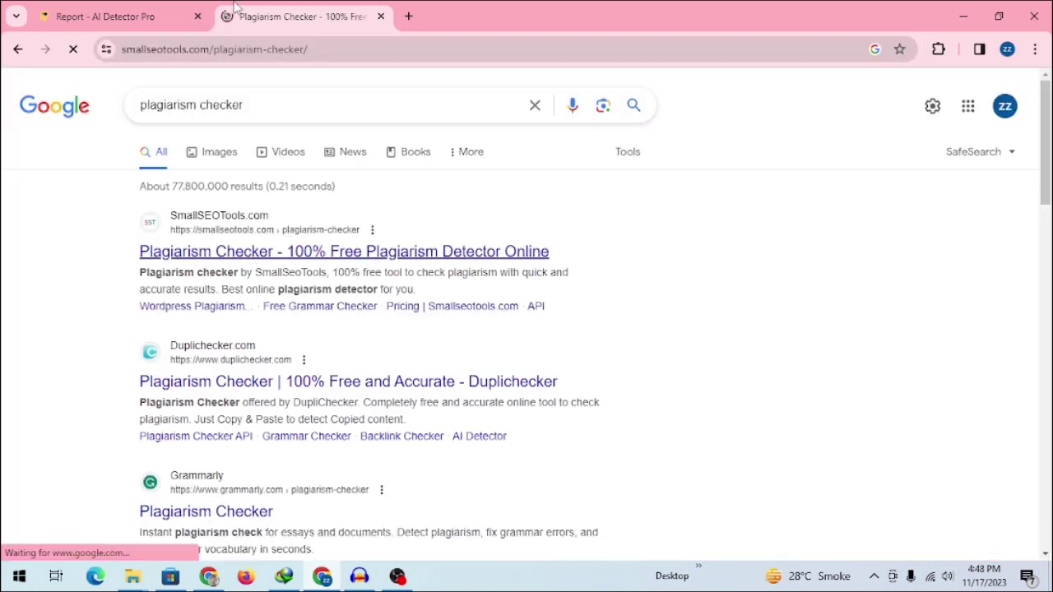
# Step: Paste the chocolate report's text into the SmallSEOTools checker after dismissing the Grammarly ad, complete the robot check and start the plagiarism check
pyautogui.click(207, 18)
pyautogui.scroll(1, 543, 329)
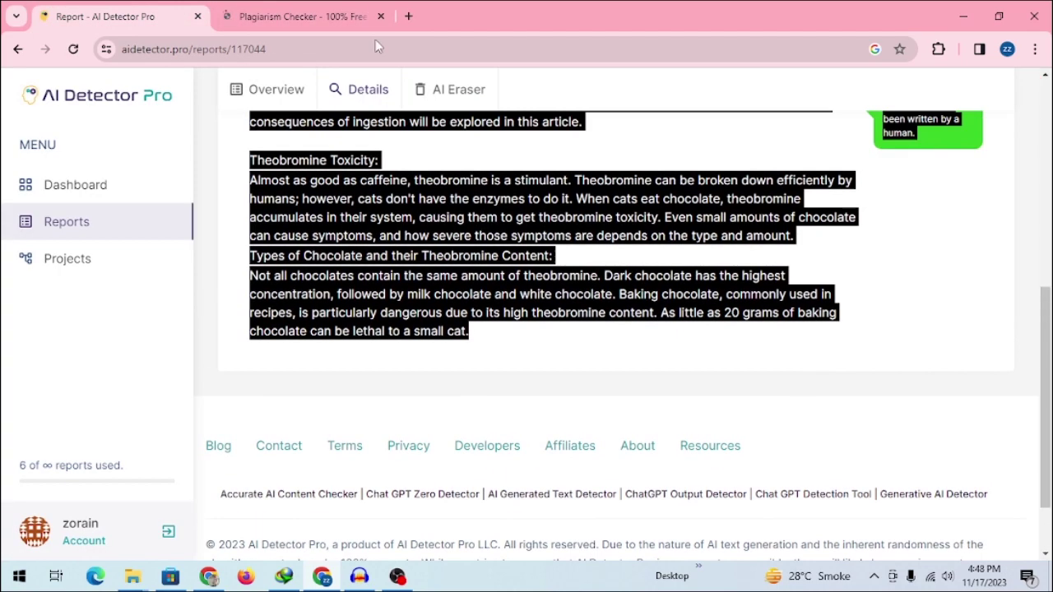
pyautogui.click(354, 15)
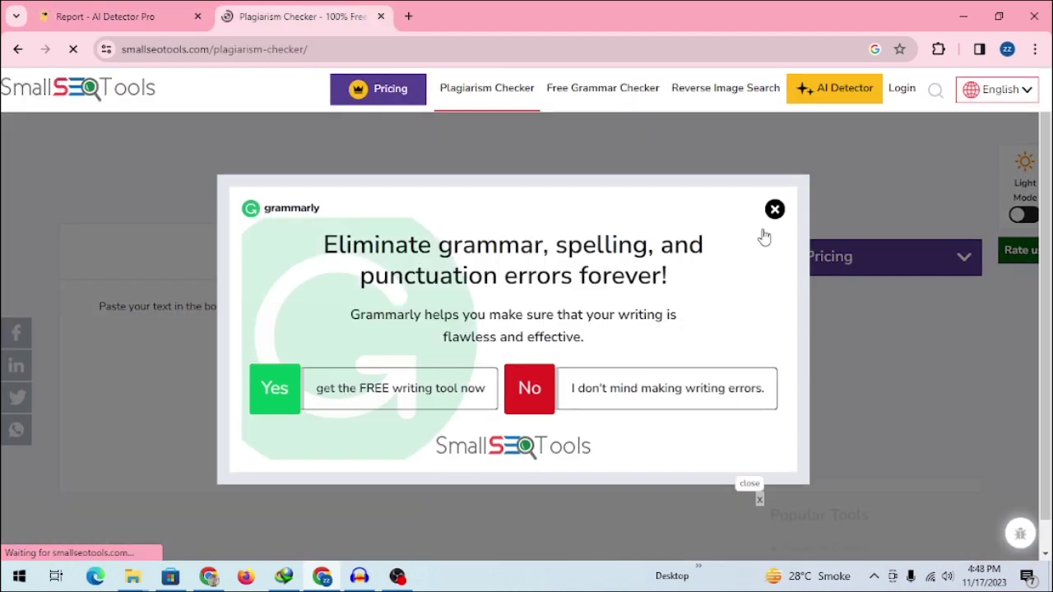
pyautogui.click(774, 210)
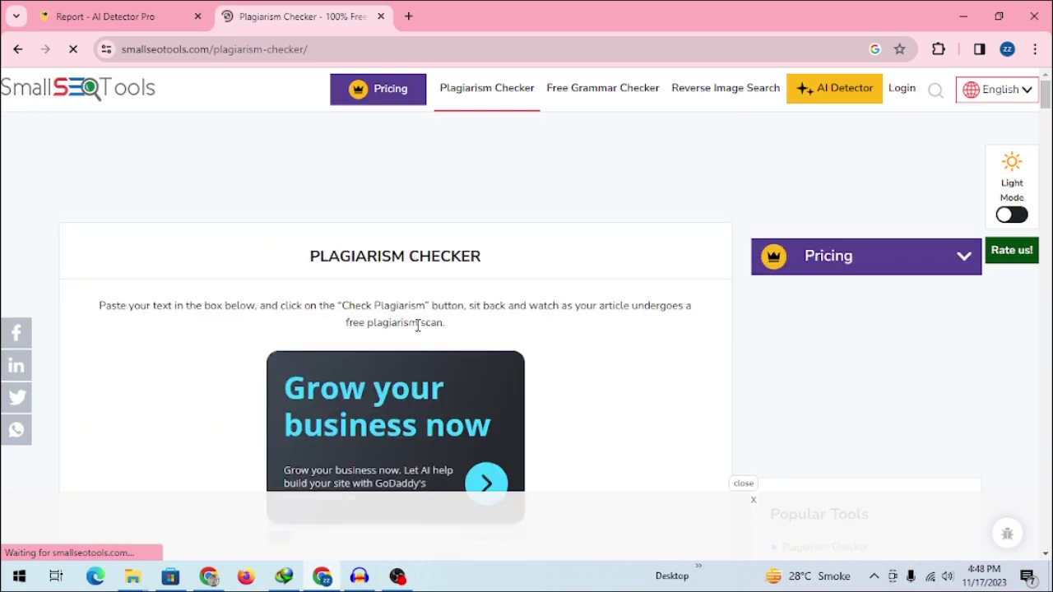
pyautogui.click(378, 348)
pyautogui.hotkey('ctrl', 'v')
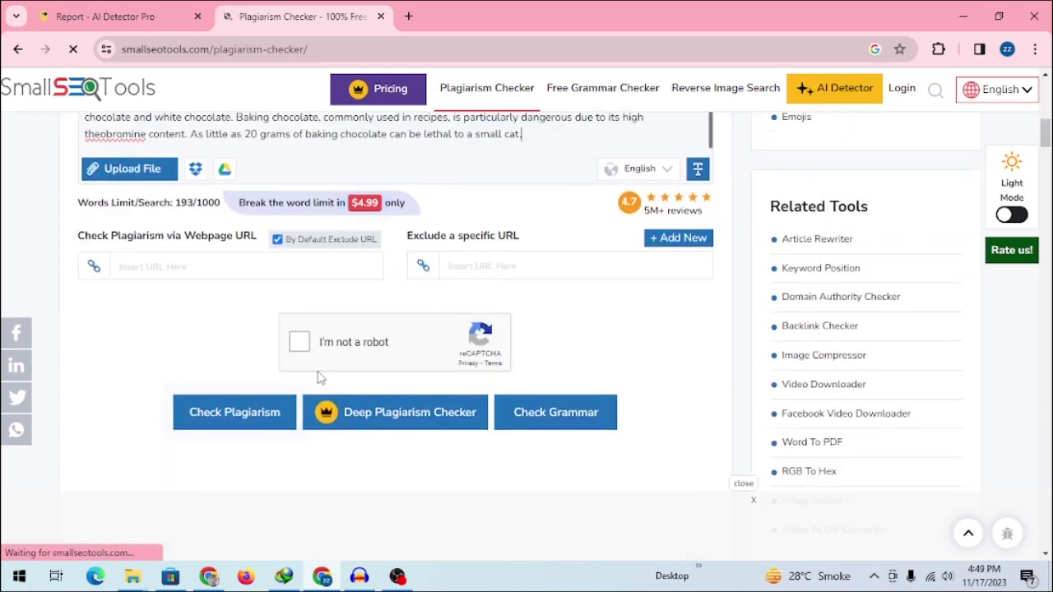
pyautogui.click(301, 344)
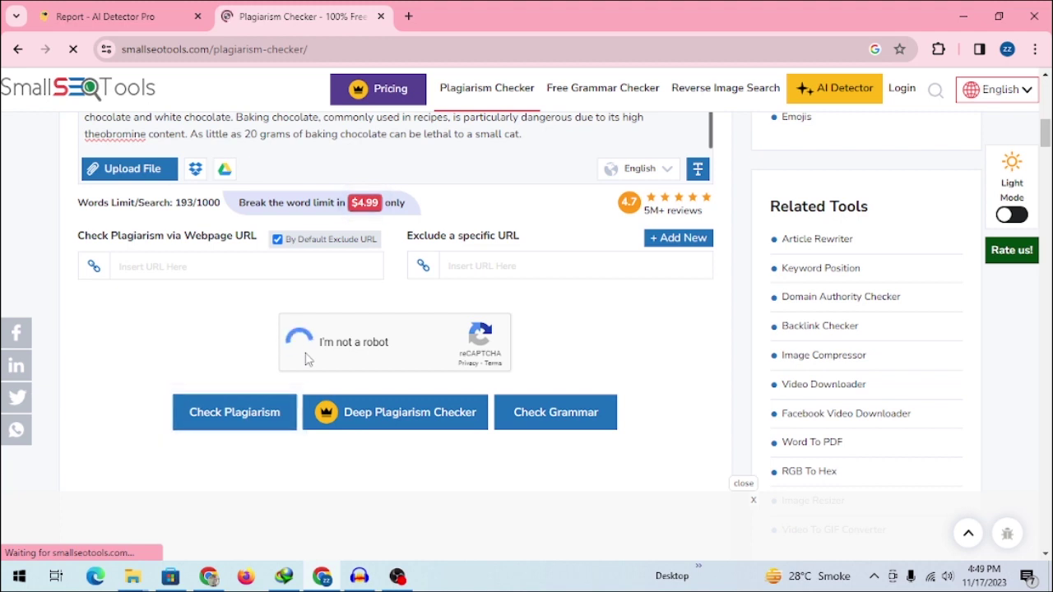
pyautogui.click(267, 421)
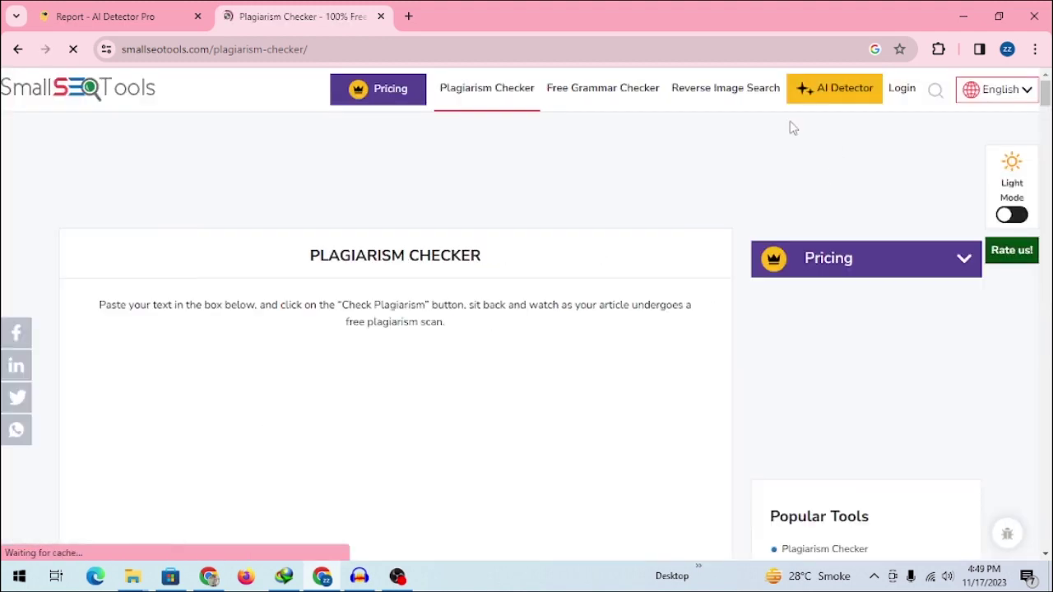
# Step: Monitor the running plagiarism scan while reviewing the chocolate report's text and AI likelihood score
pyautogui.click(147, 8)
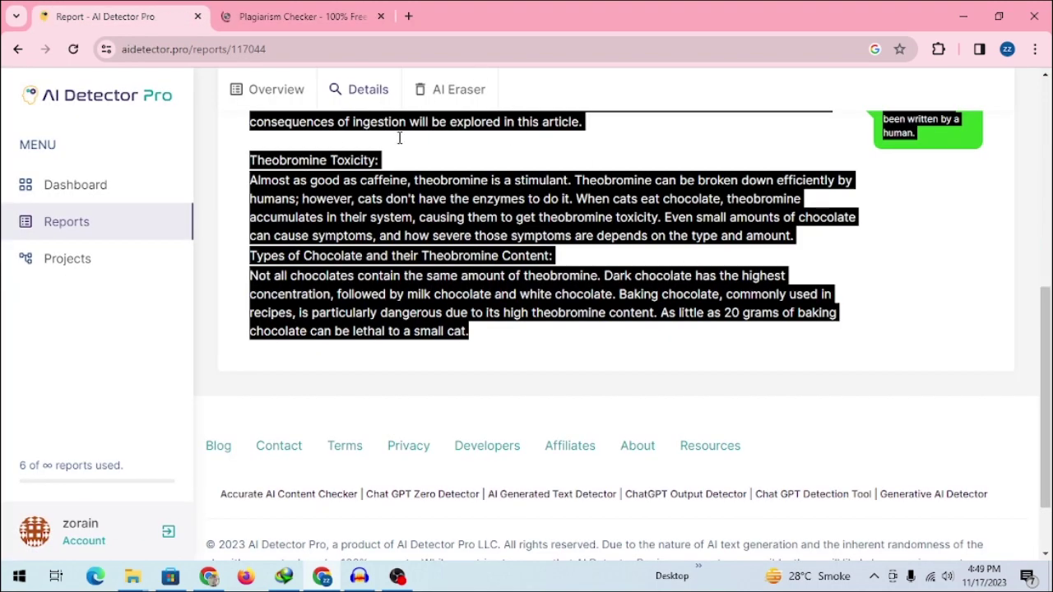
pyautogui.scroll(4, 455, 415)
pyautogui.scroll(-5, 460, 246)
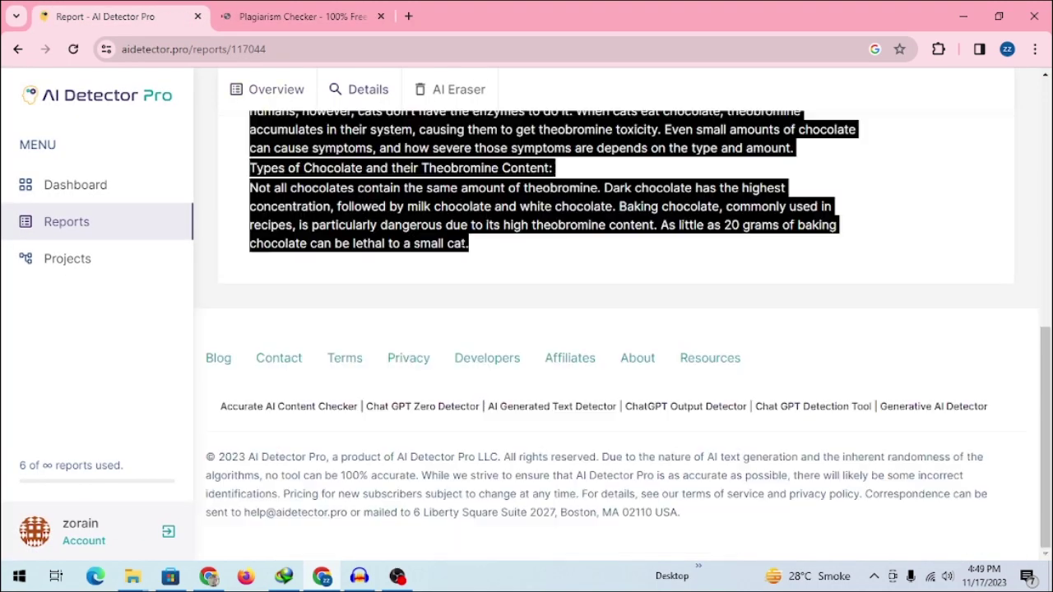
pyautogui.hotkey('ctrl', 'Tab')
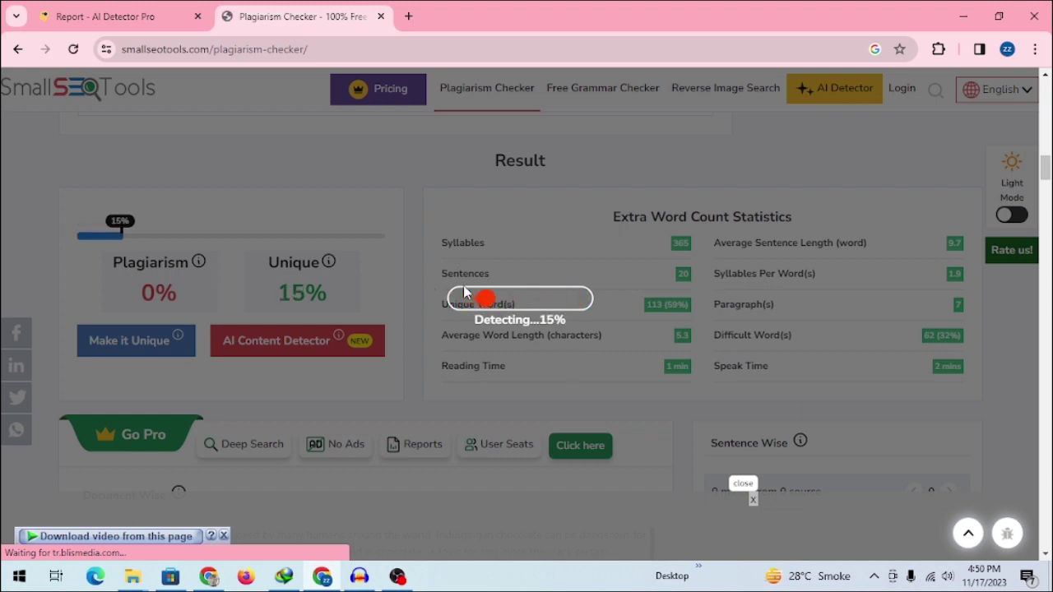
pyautogui.click(177, 18)
pyautogui.scroll(8, 500, 300)
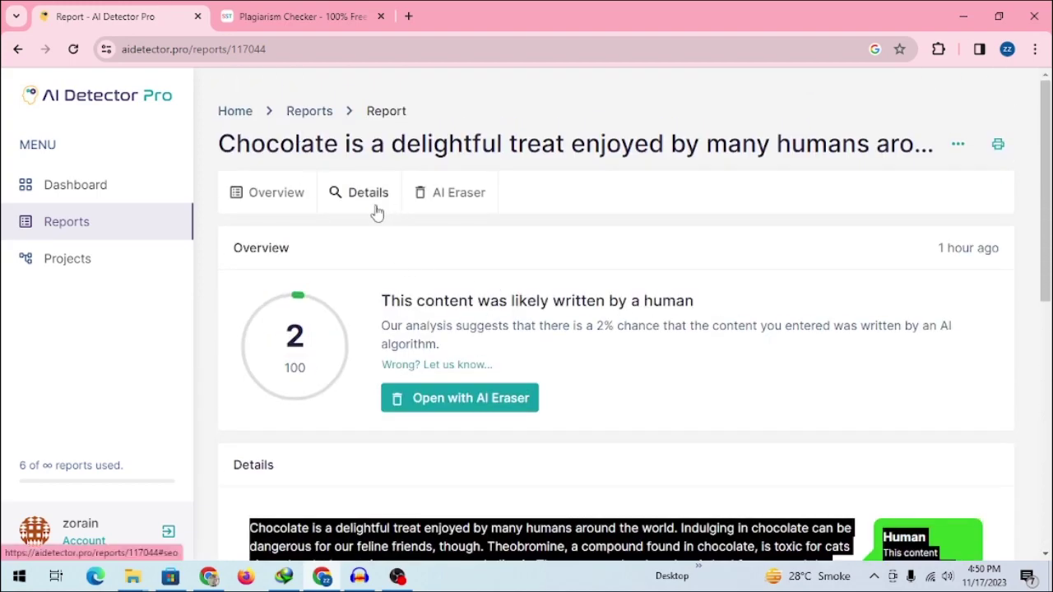
pyautogui.hotkey('ctrl', 'Tab')
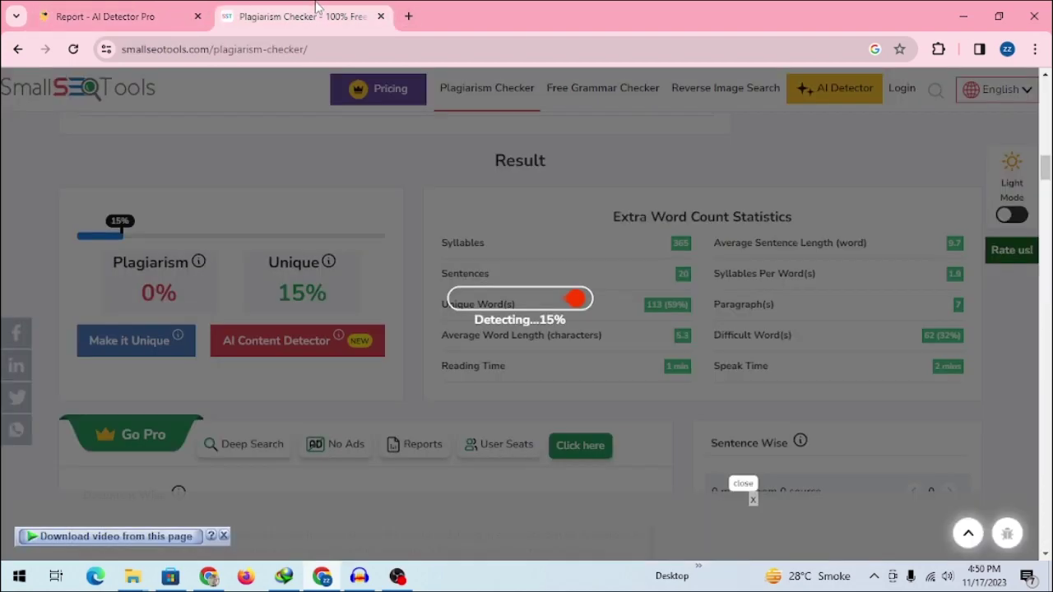
pyautogui.click(176, 8)
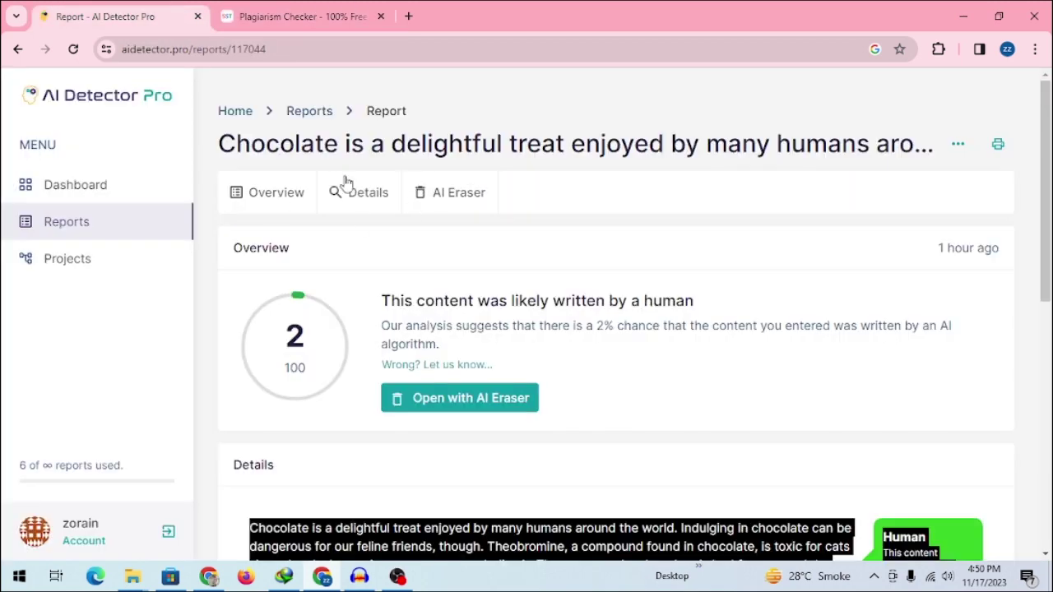
pyautogui.click(306, 10)
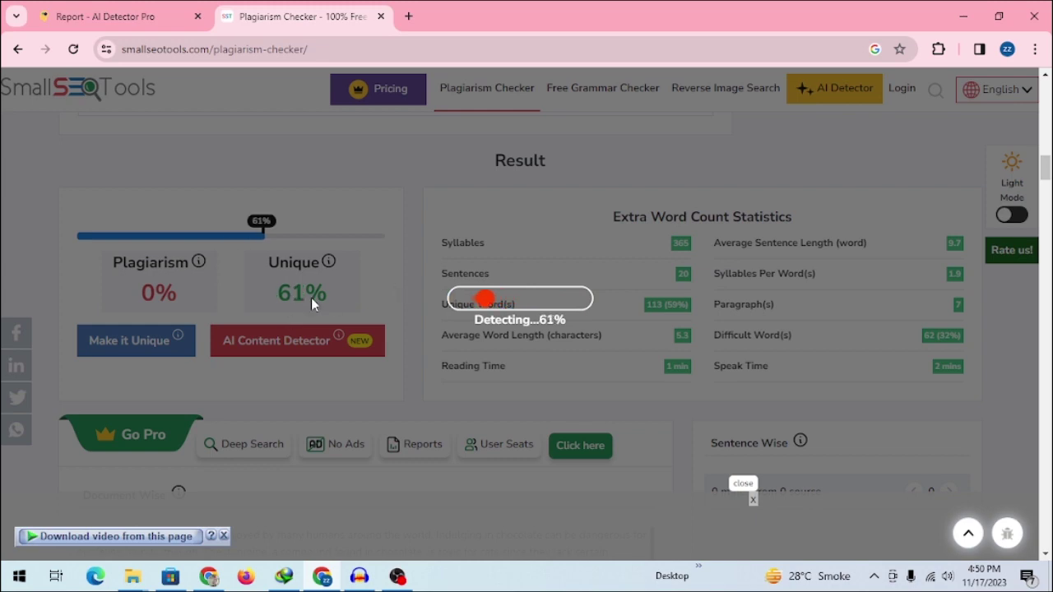
pyautogui.click(189, 8)
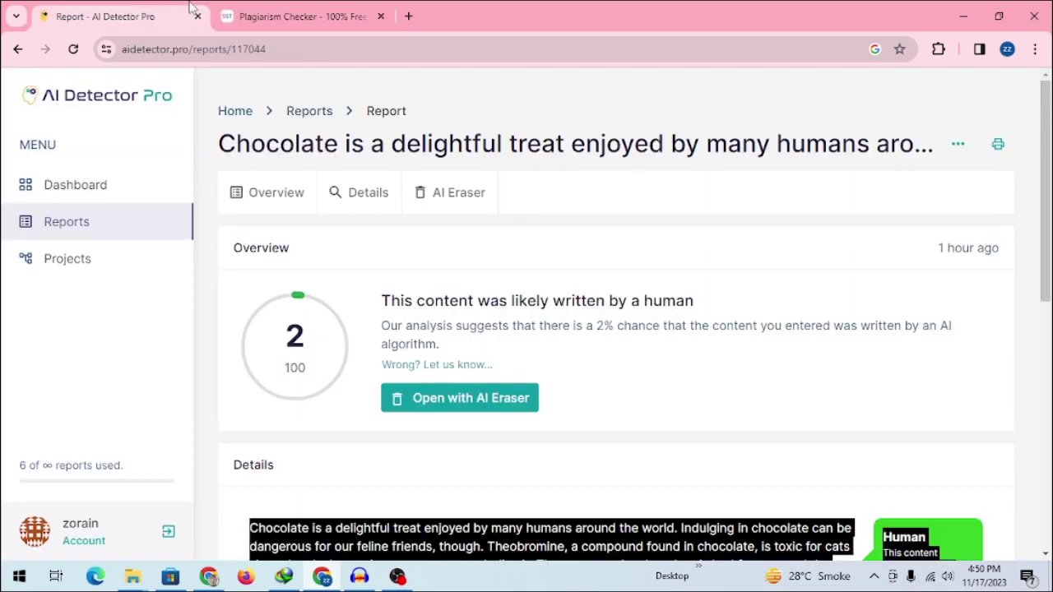
# Step: Examine the finished scan's plagiarism and unique percentages, the highlighted sentence and its matching source
pyautogui.click(272, 16)
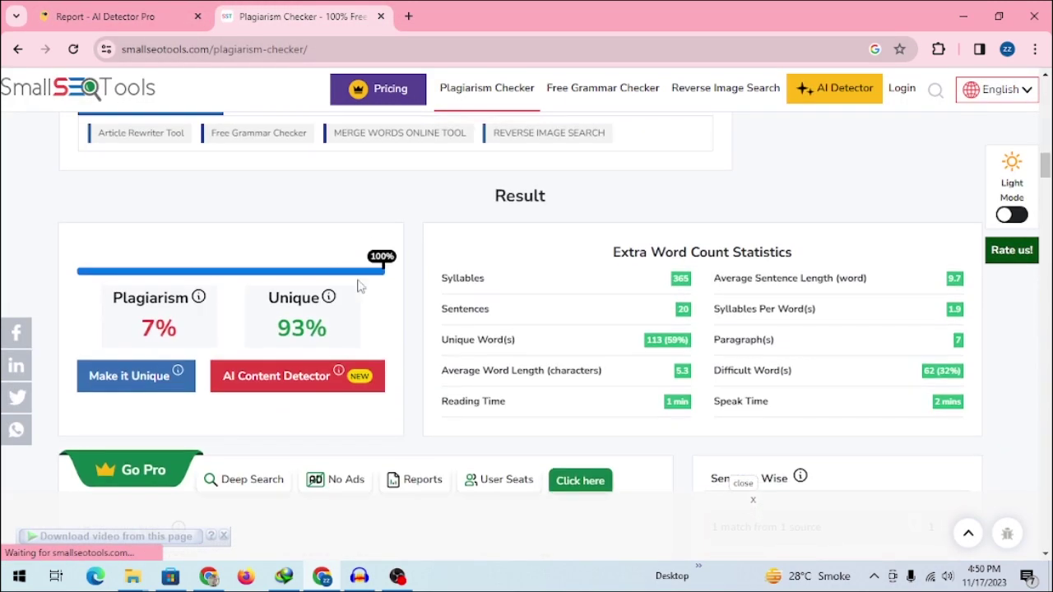
pyautogui.scroll(-2, 340, 306)
pyautogui.scroll(2, 329, 306)
pyautogui.scroll(-5, 199, 336)
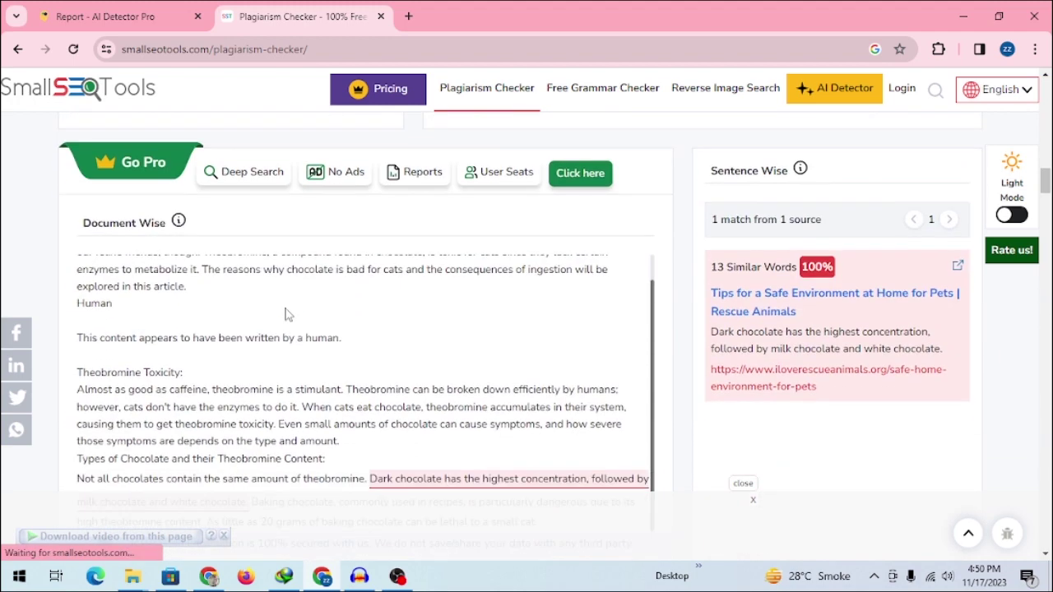
pyautogui.scroll(-4, 437, 346)
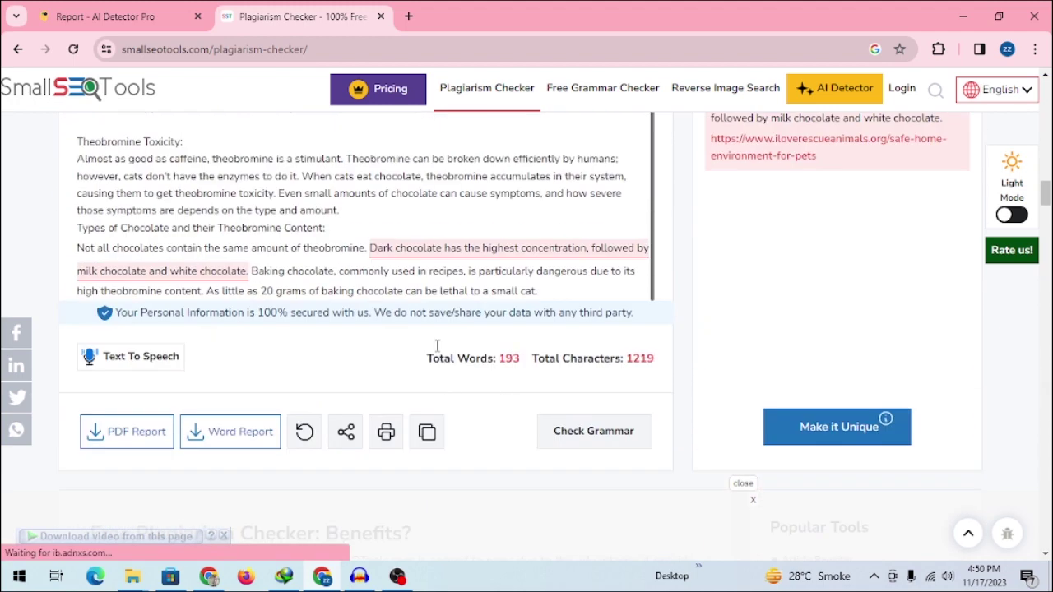
pyautogui.click(382, 257)
# Step: Compare the chocolate report's AI likelihood score with the SmallSEOTools plagiarism and uniqueness result
pyautogui.click(123, 16)
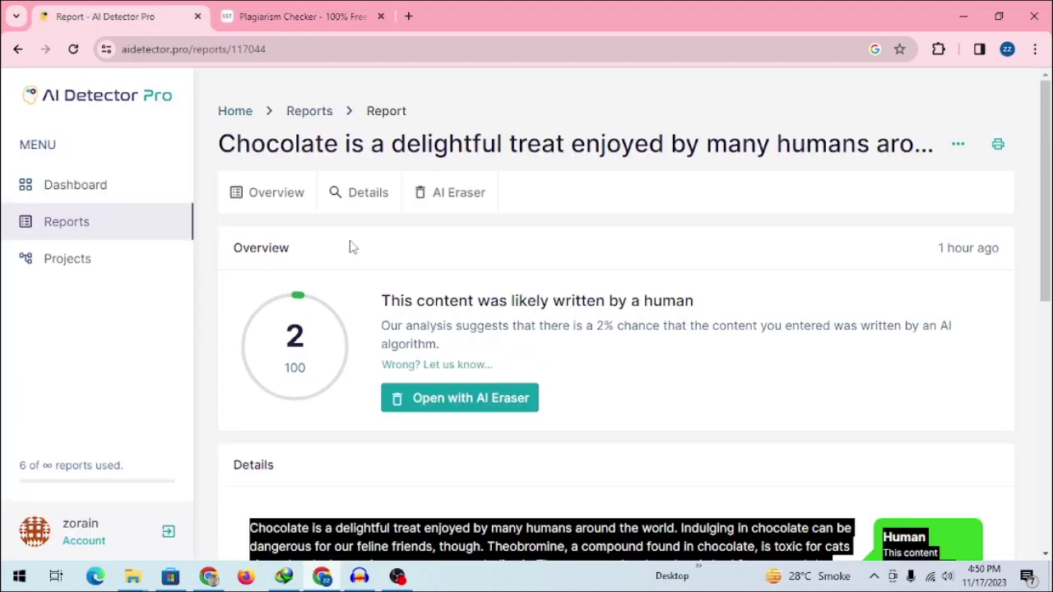
pyautogui.click(251, 10)
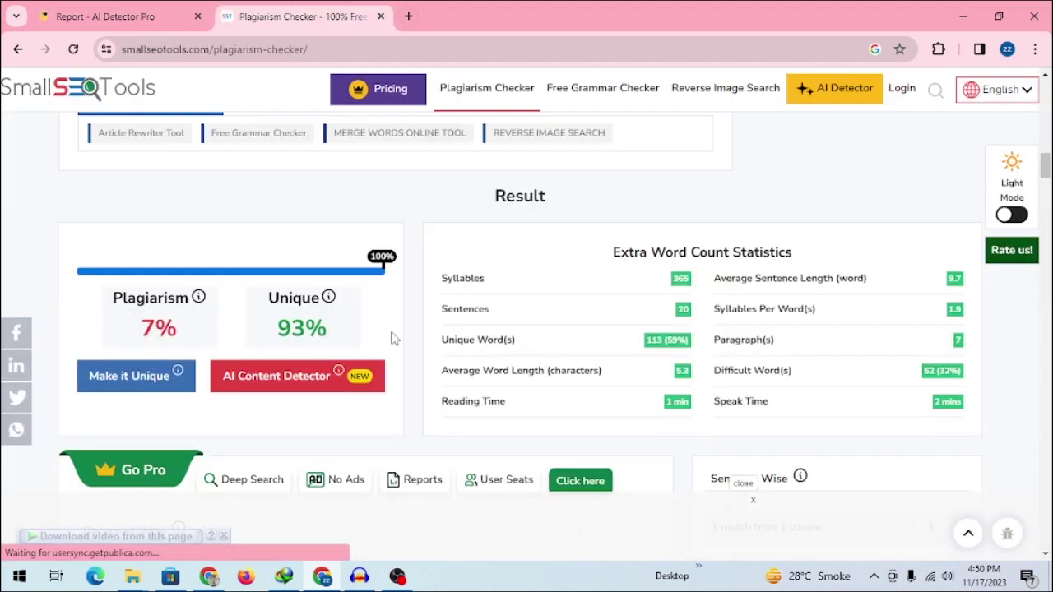
pyautogui.click(86, 10)
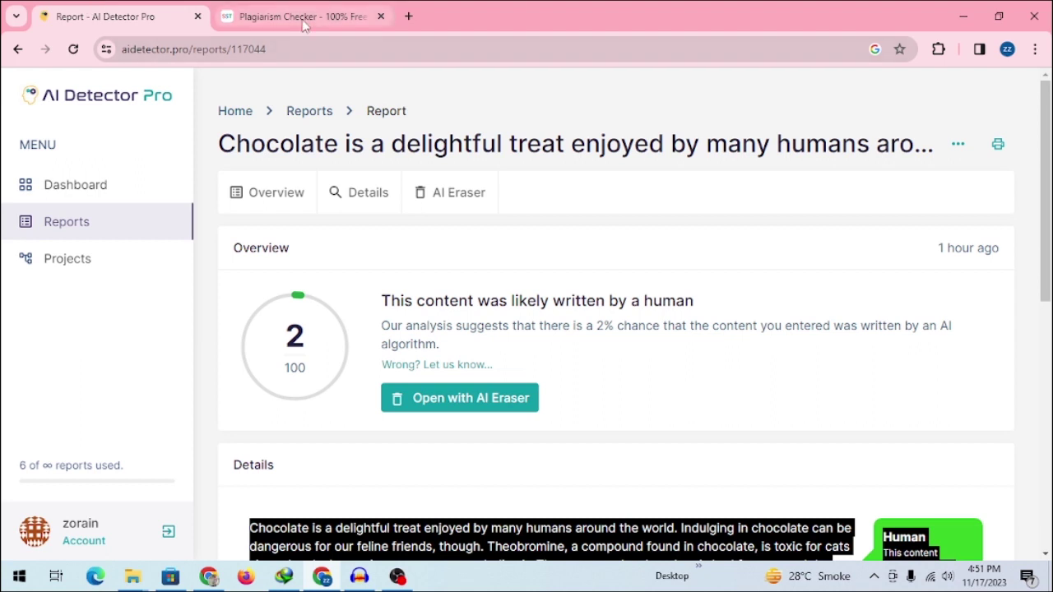
pyautogui.click(327, 8)
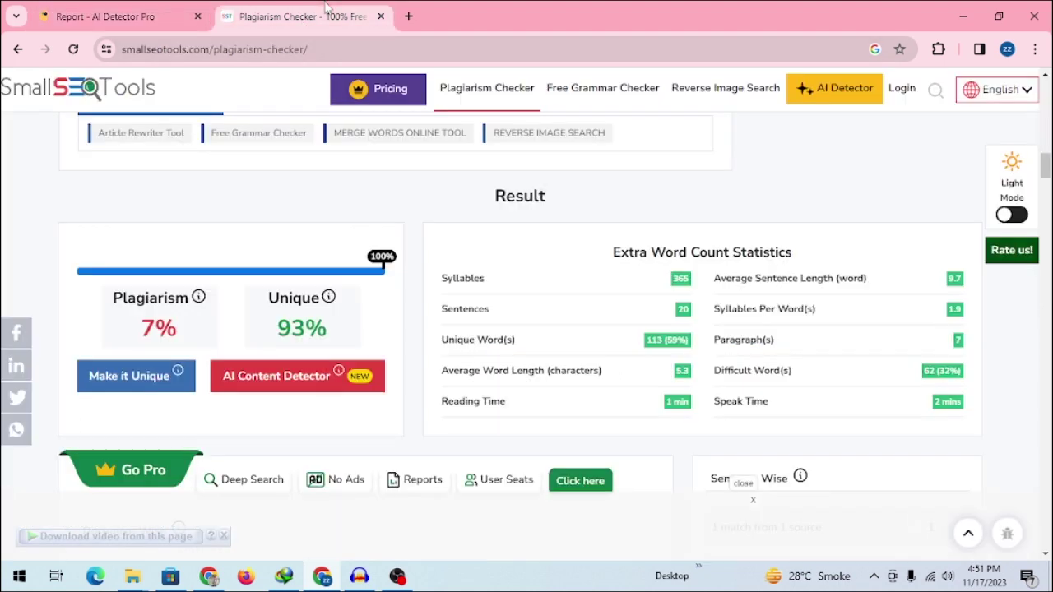